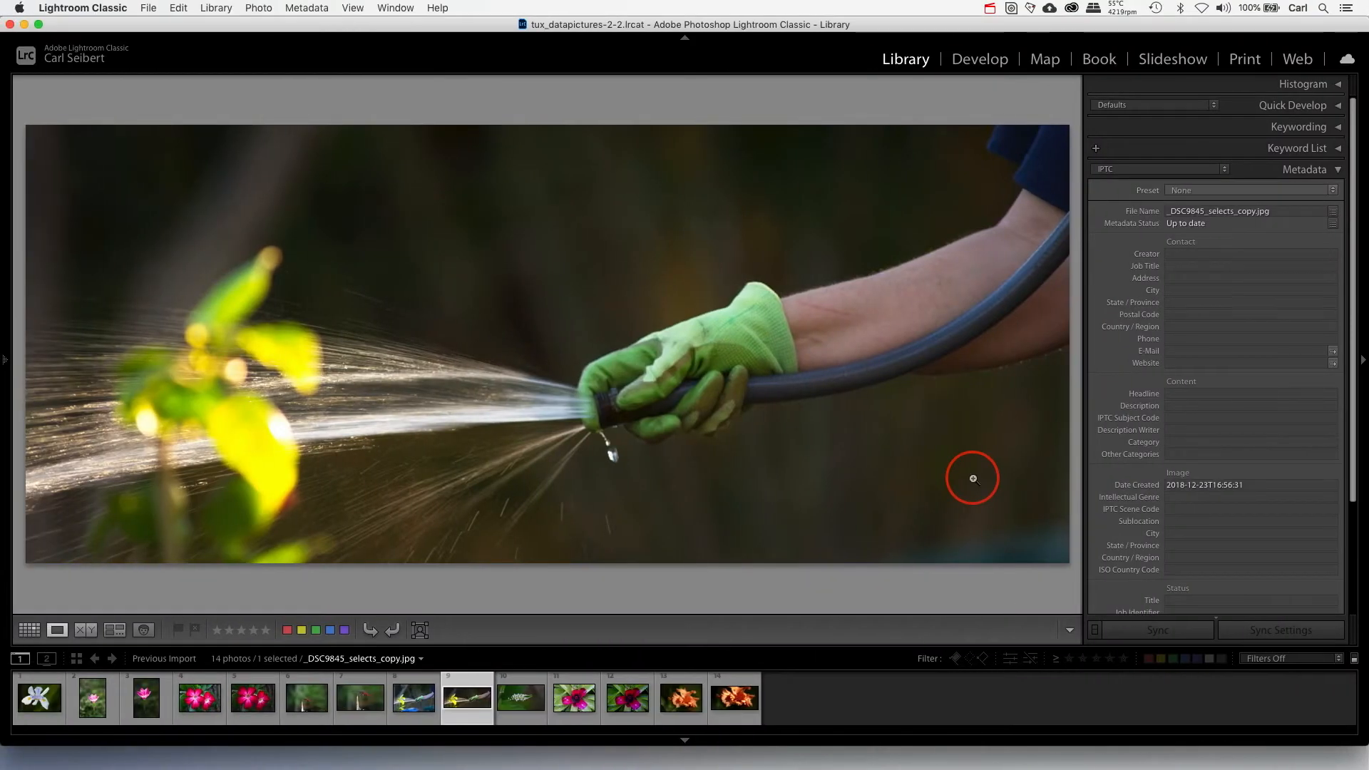
# - Select all photos in the grid and apply the ##joe_with_licensable metadata preset to all of them
pyautogui.press('g')
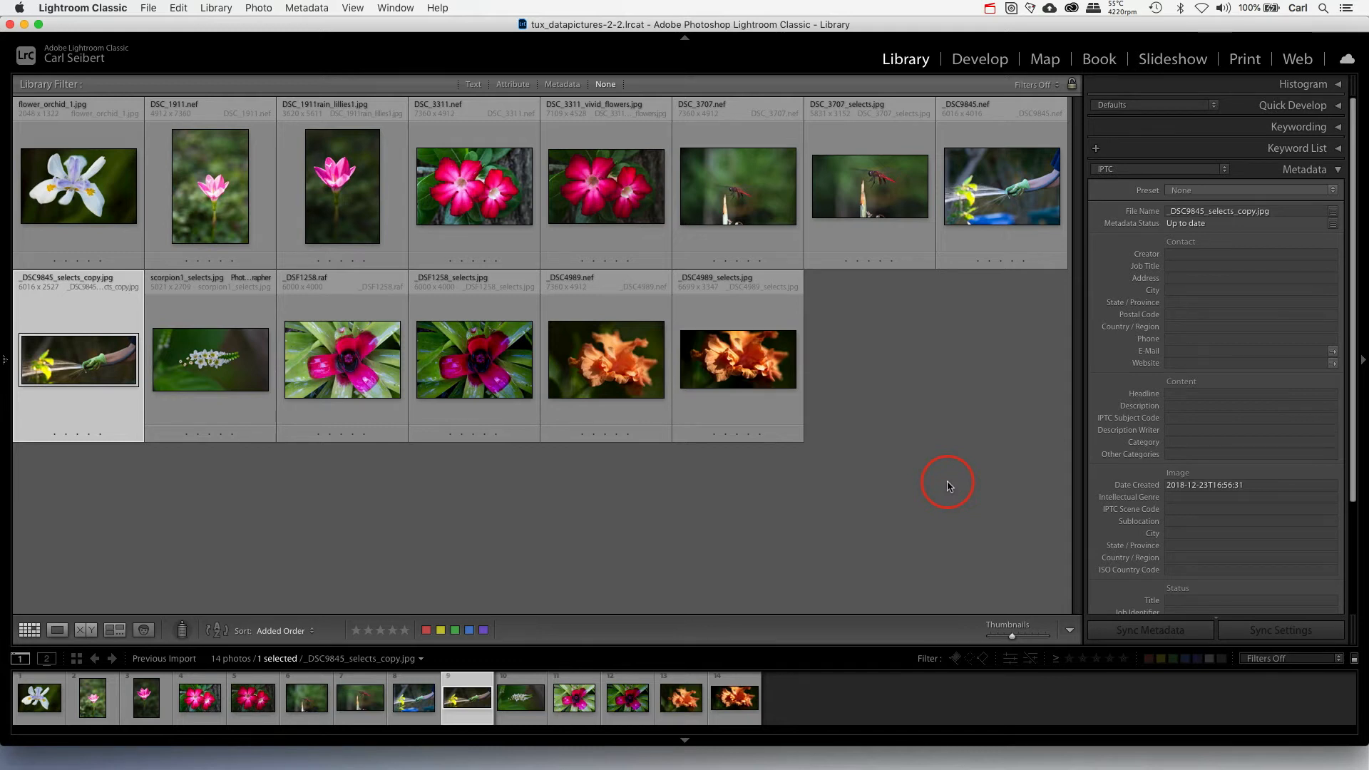
pyautogui.press('super+a')
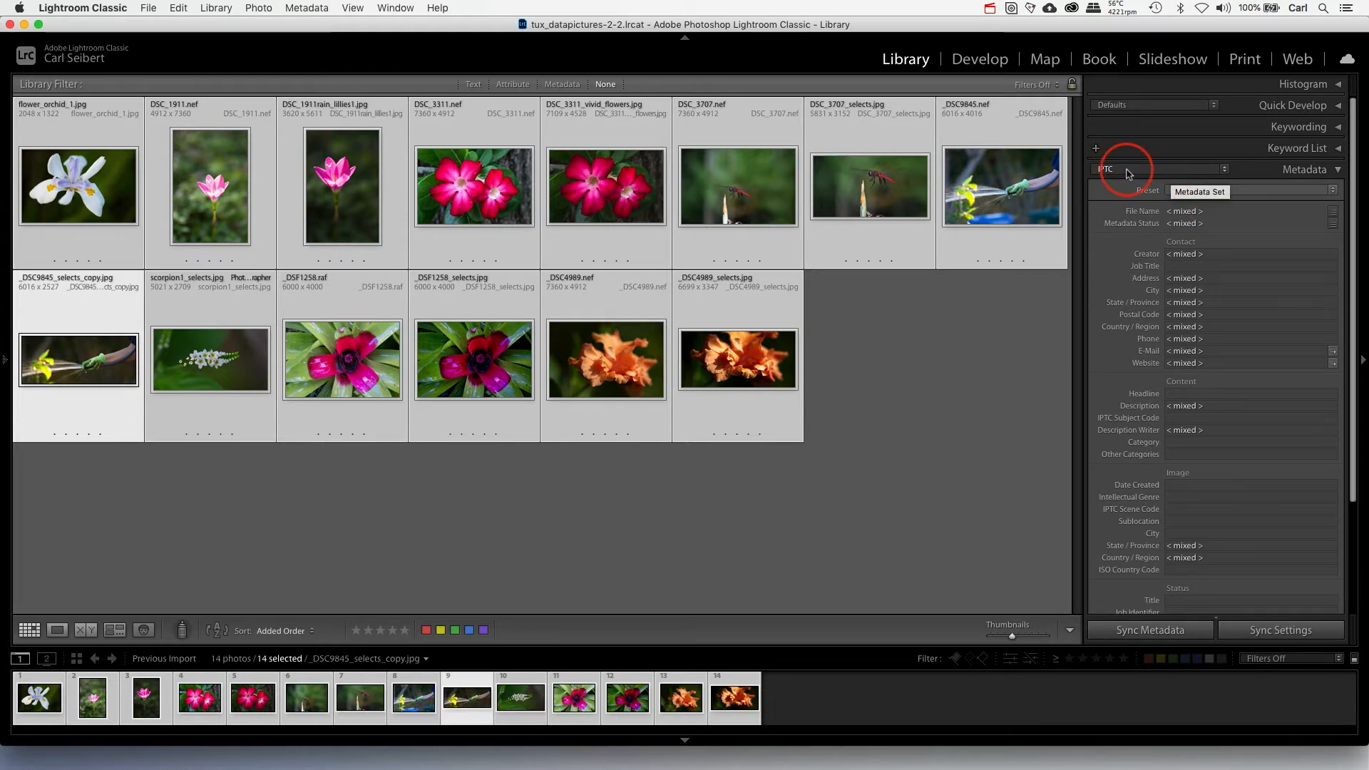
pyautogui.click(1264, 192)
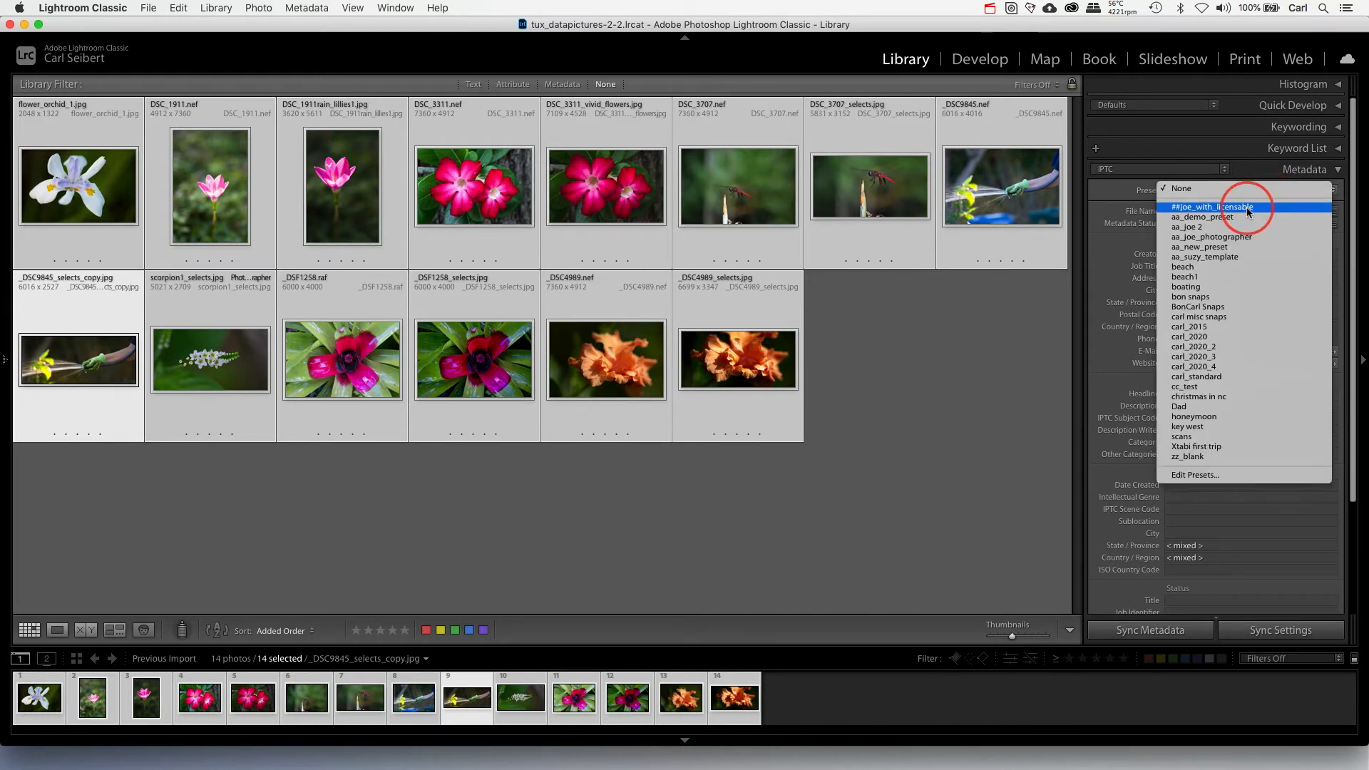
pyautogui.click(1248, 207)
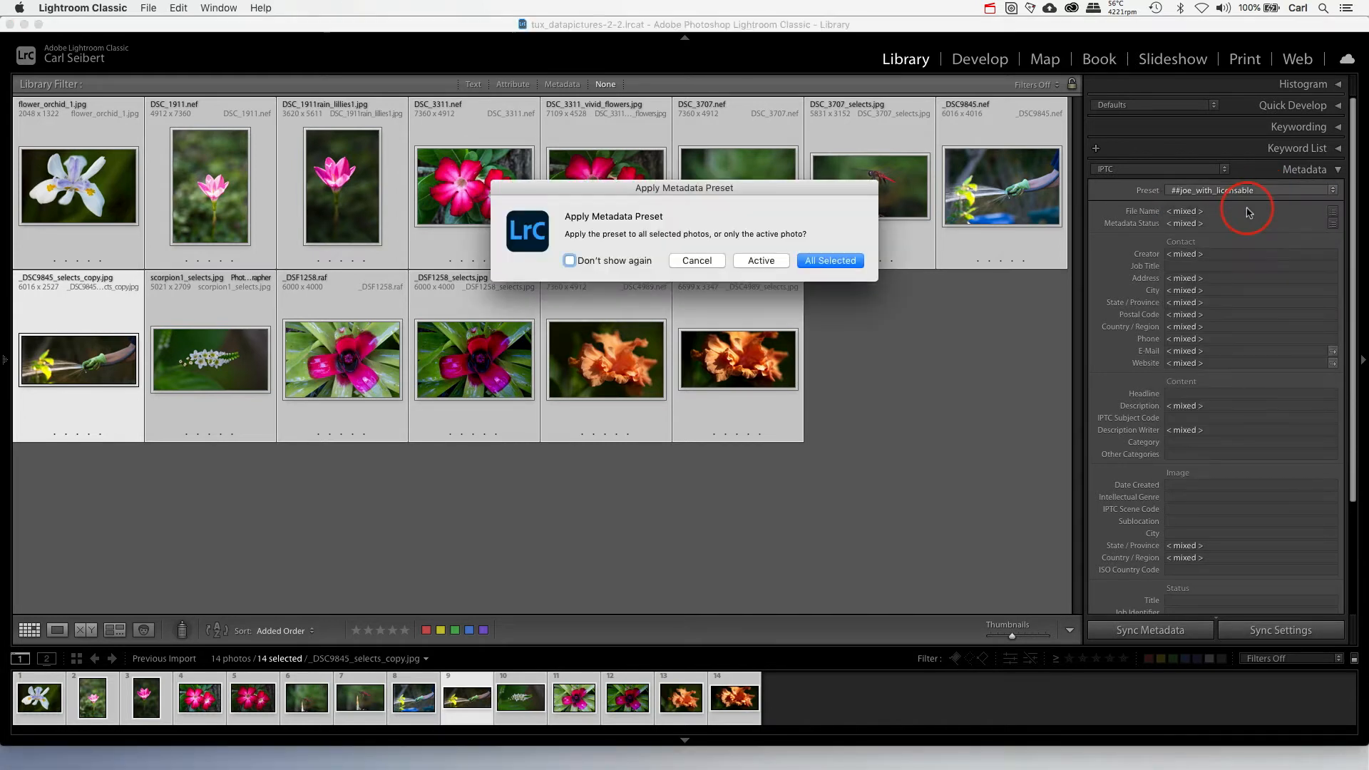
pyautogui.click(823, 261)
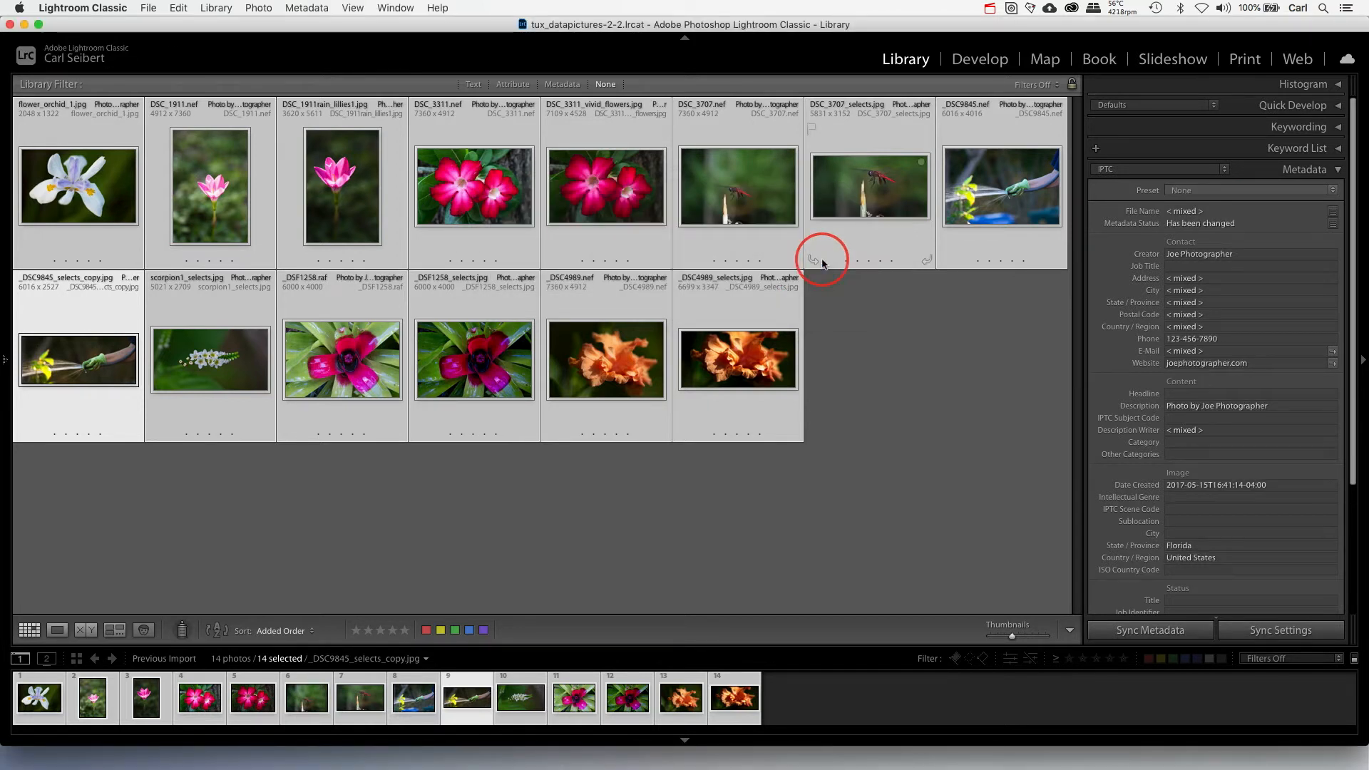
# - Clear the multiple selection and select only the photo _DSF1258.raf in the grid
pyautogui.click(598, 240)
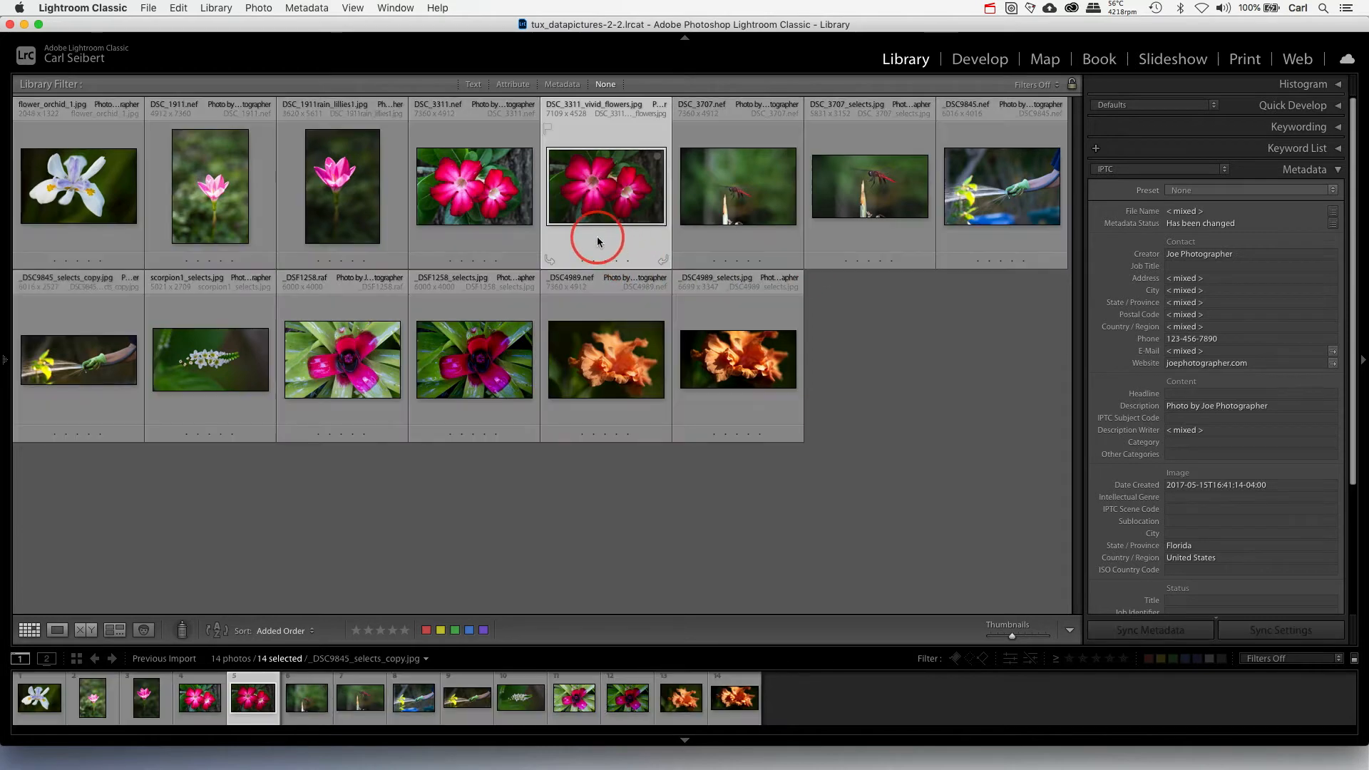
pyautogui.click(505, 207)
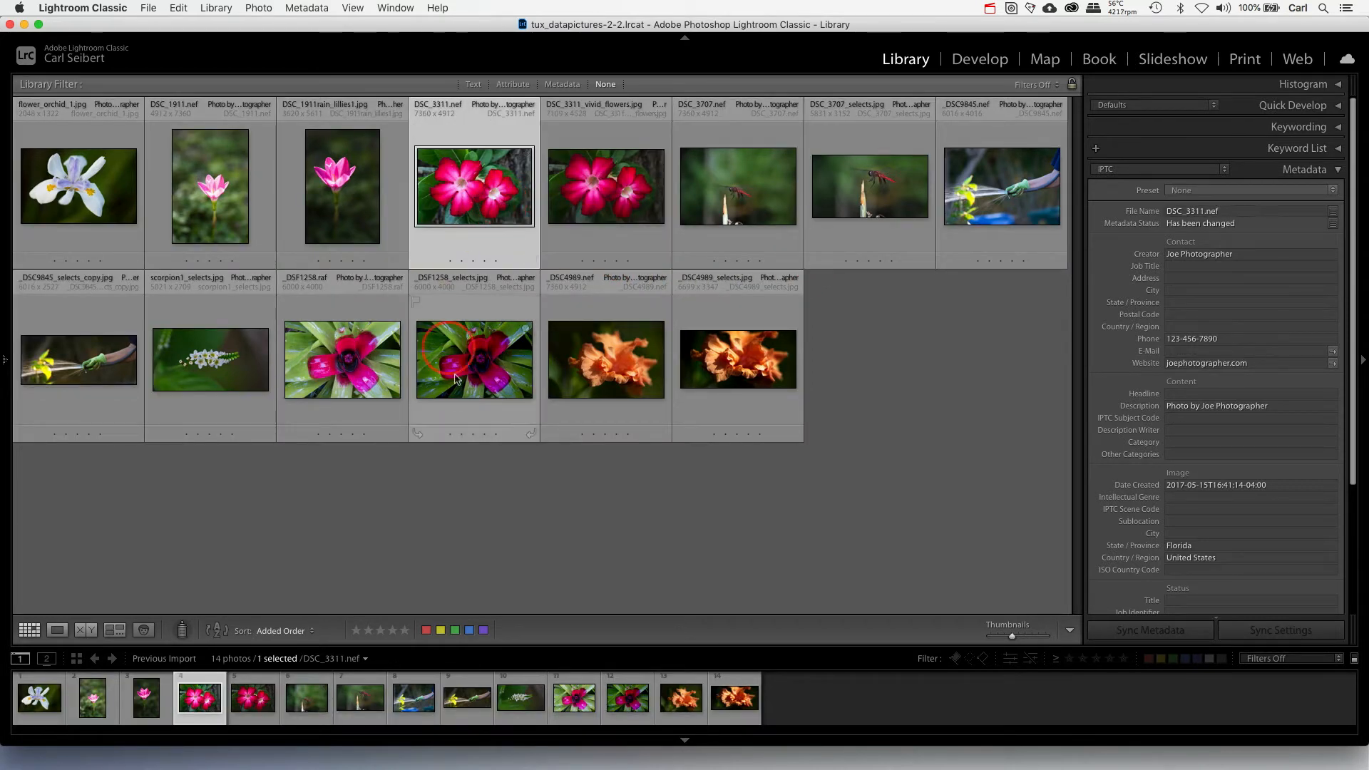
pyautogui.click(466, 398)
pyautogui.click(314, 370)
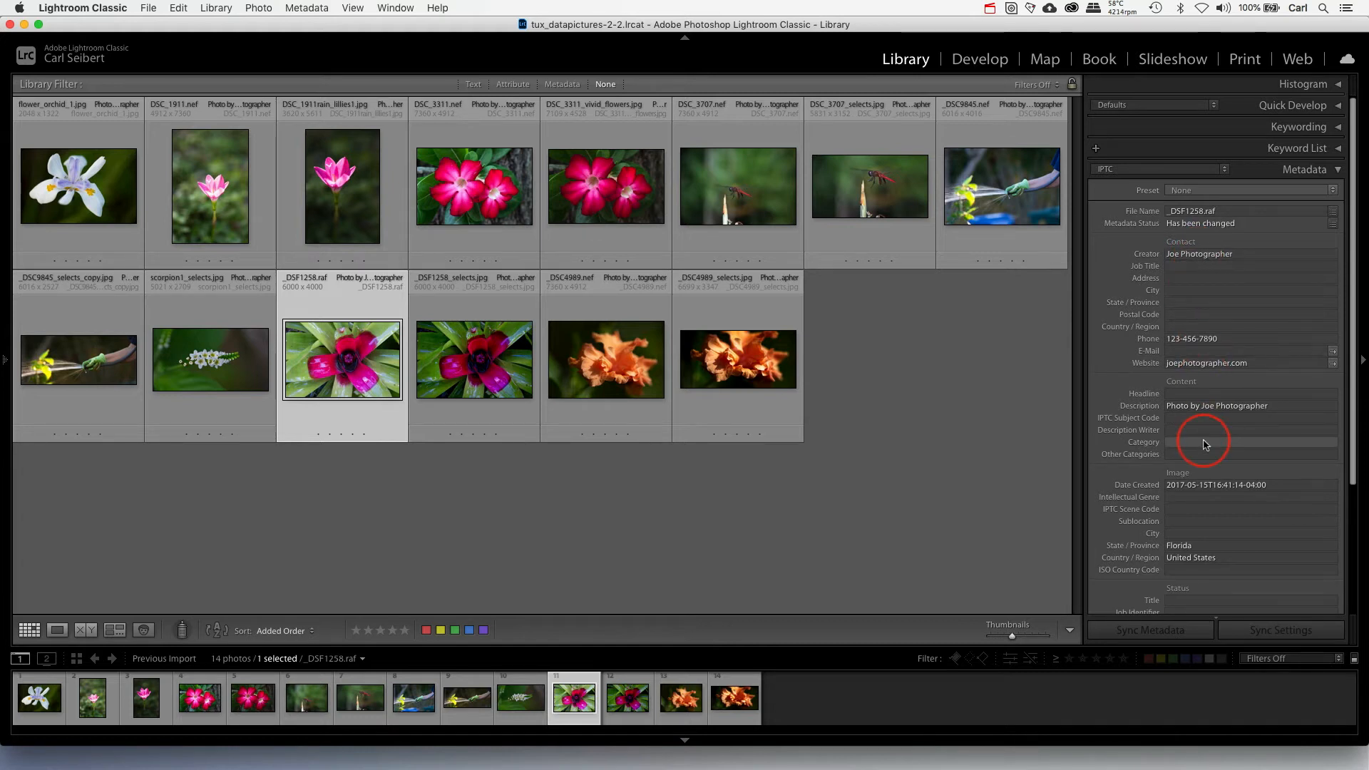
# - Examine the Copyright, Rights Usage Terms and Credit Line fields in the metadata of _DSF1258.raf
pyautogui.scroll(-4, 1204, 443)
pyautogui.scroll(-2, 1203, 443)
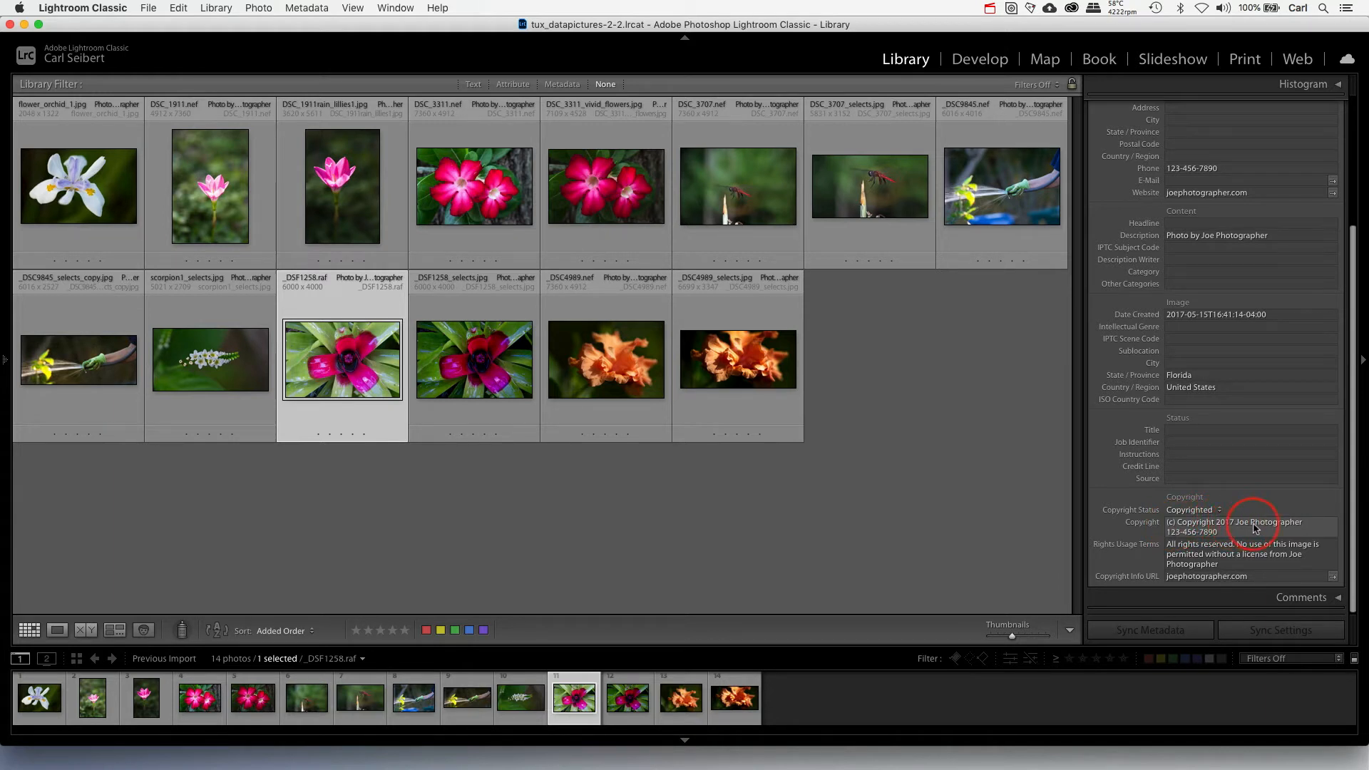
pyautogui.click(1218, 535)
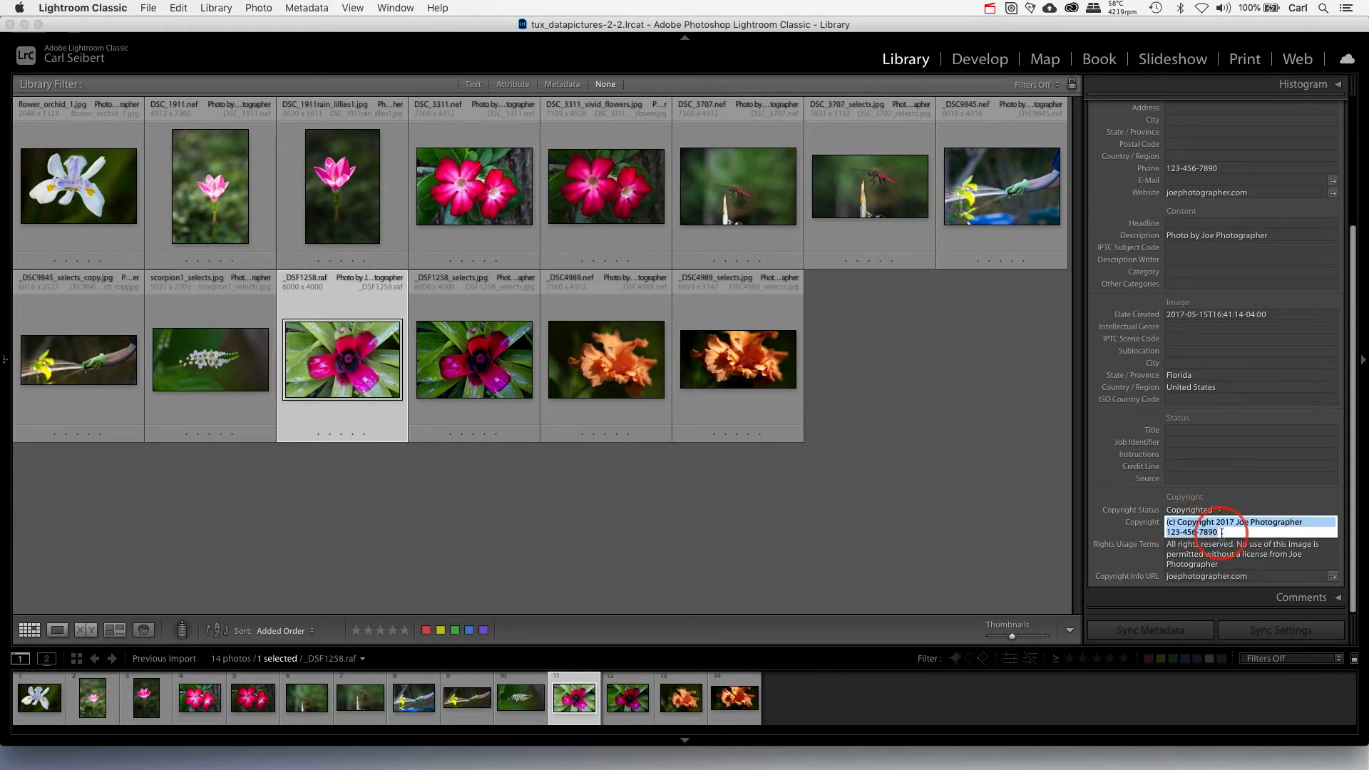
pyautogui.moveTo(1234, 529); pyautogui.dragTo(1164, 535)
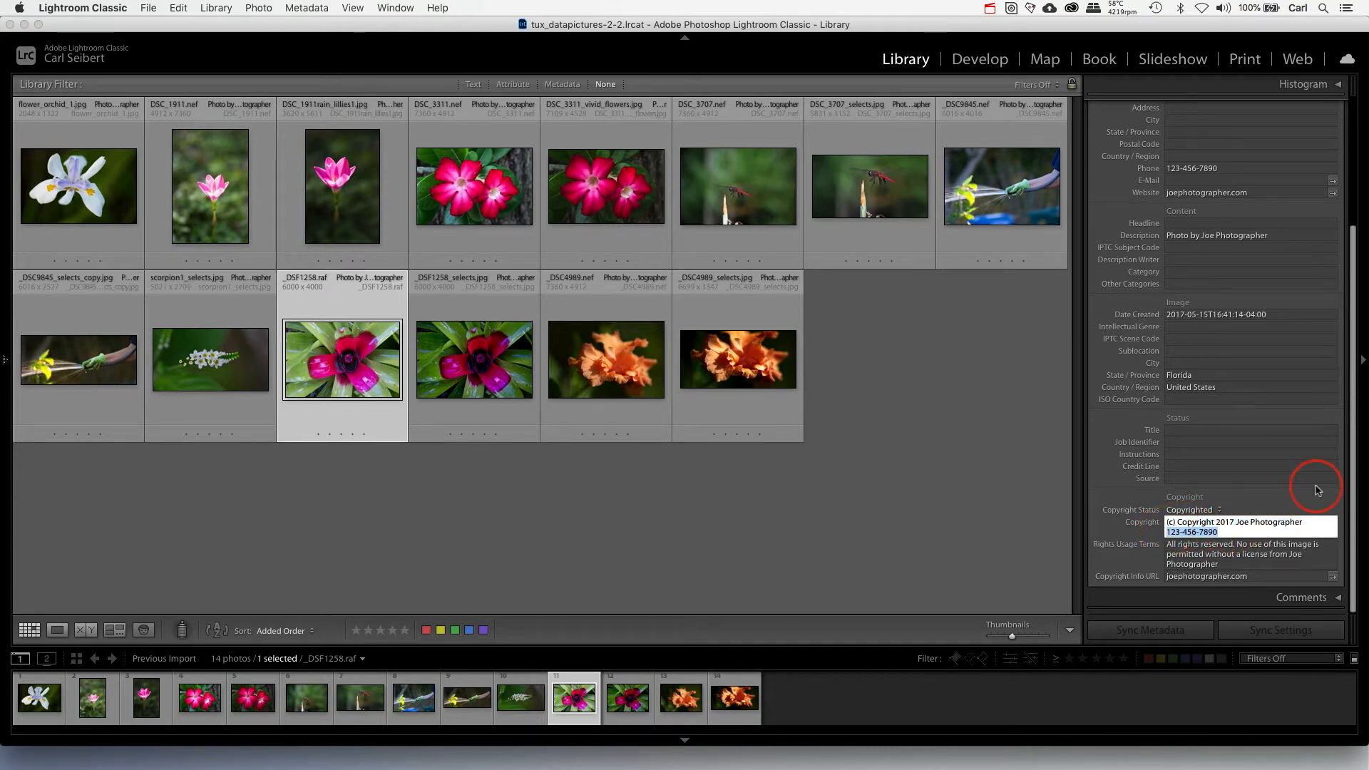
pyautogui.click(1319, 521)
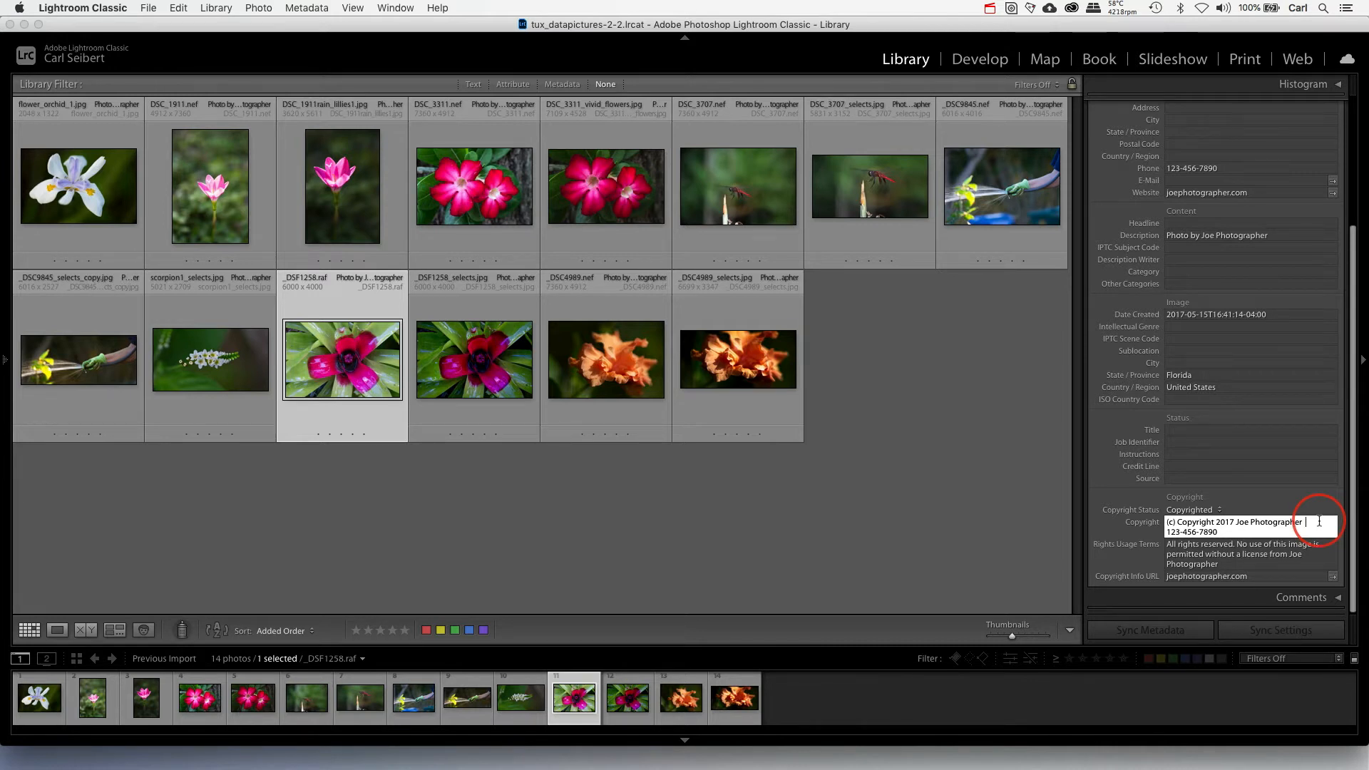
pyautogui.click(1249, 564)
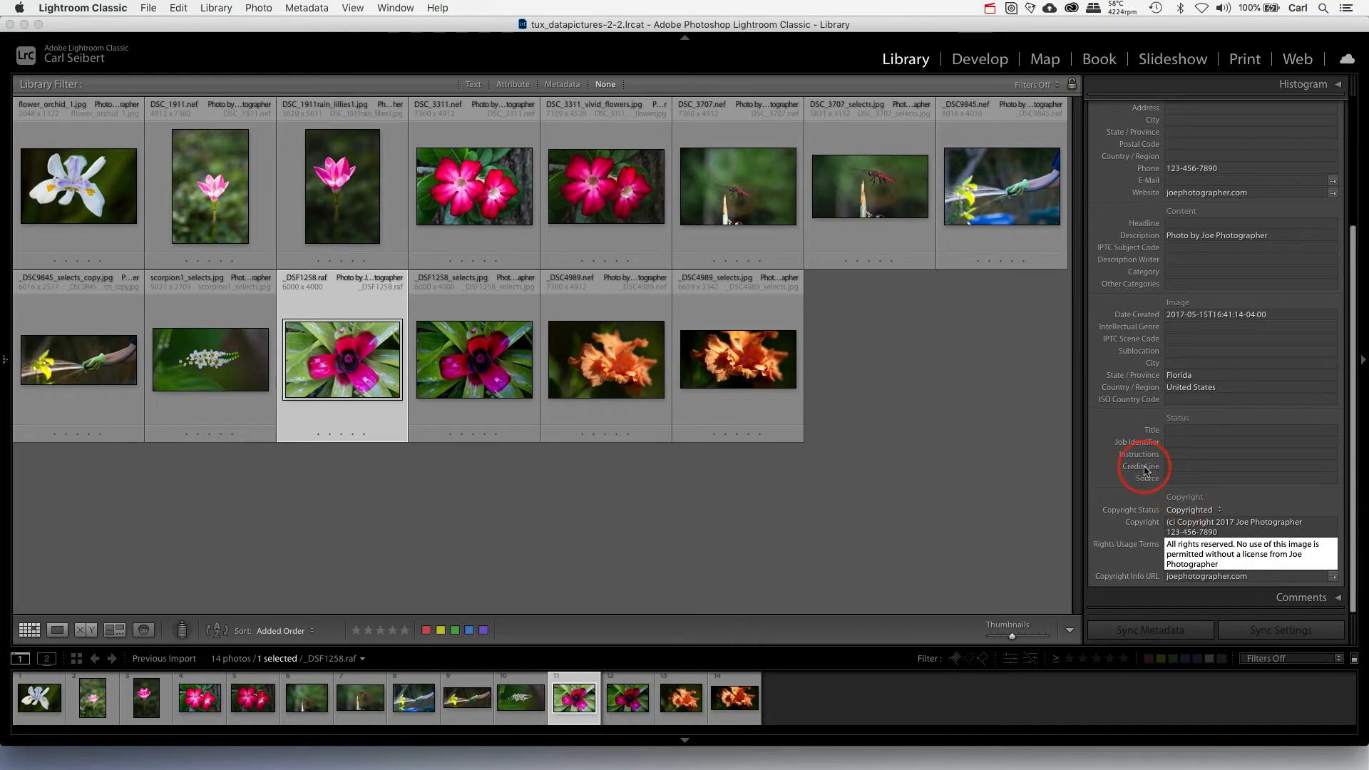
pyautogui.moveTo(1141, 469)
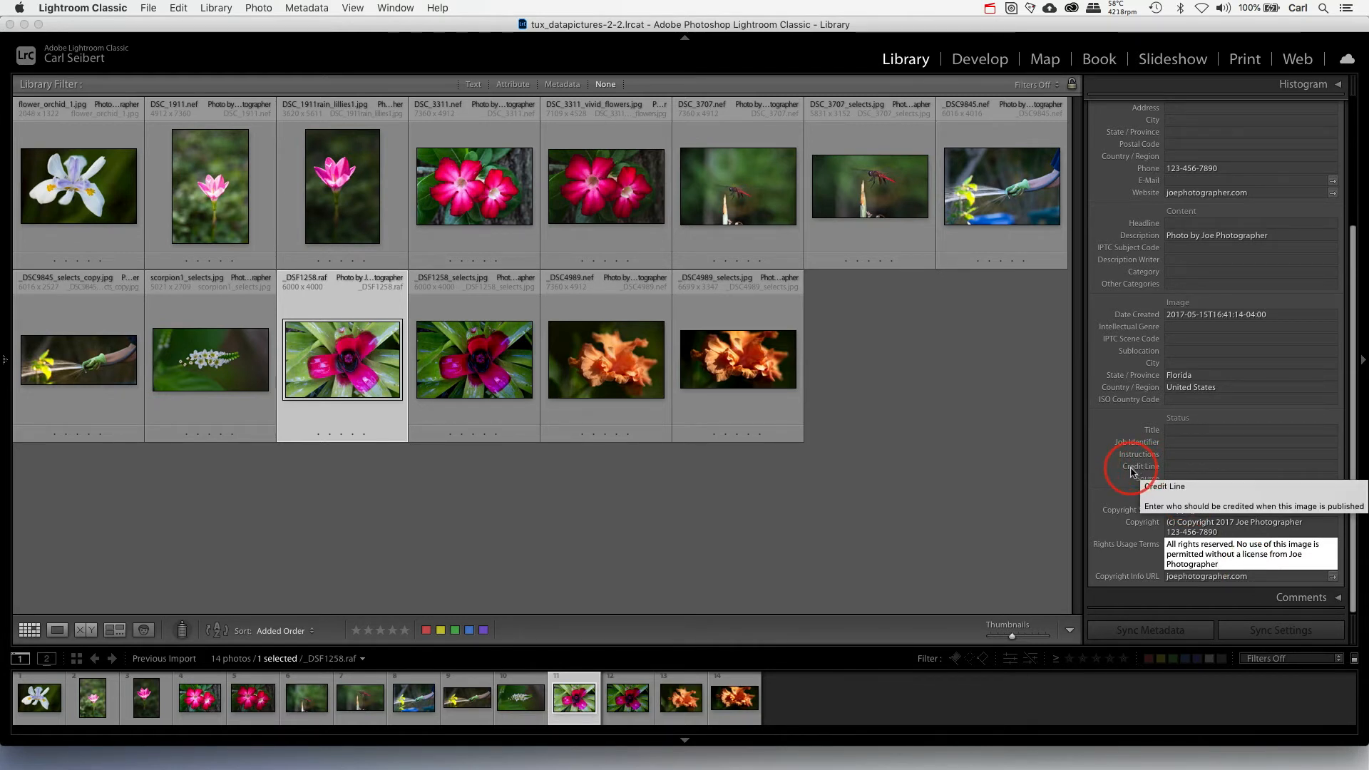
pyautogui.click(1168, 466)
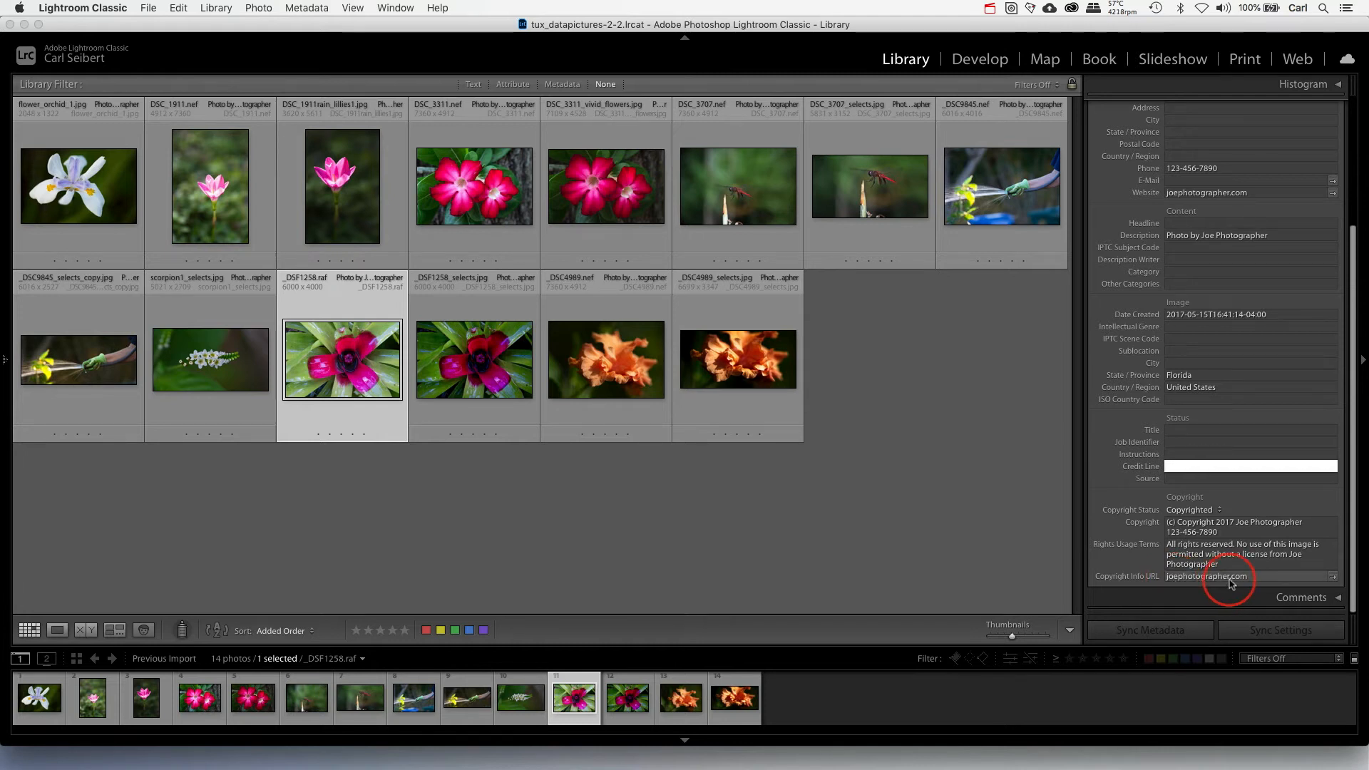
pyautogui.click(1167, 578)
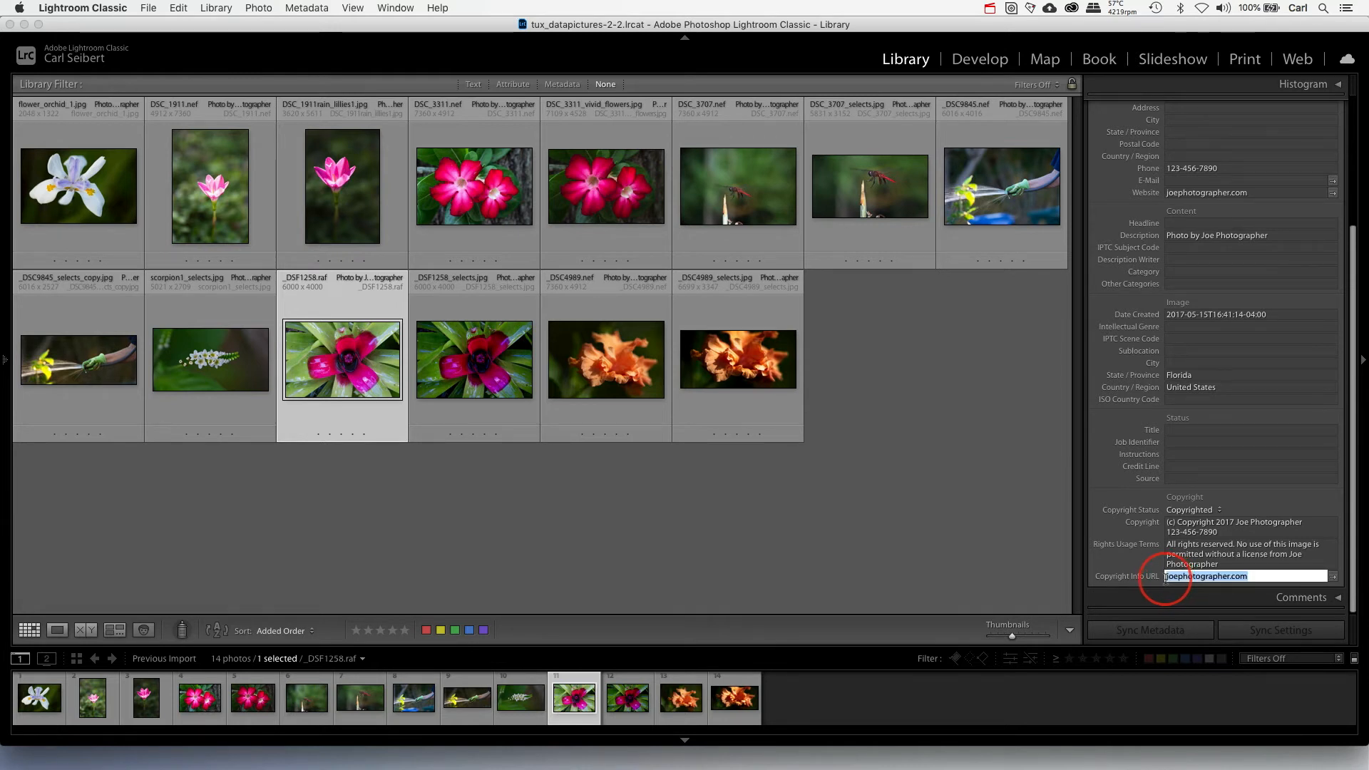
pyautogui.click(1166, 577)
pyautogui.write('https')
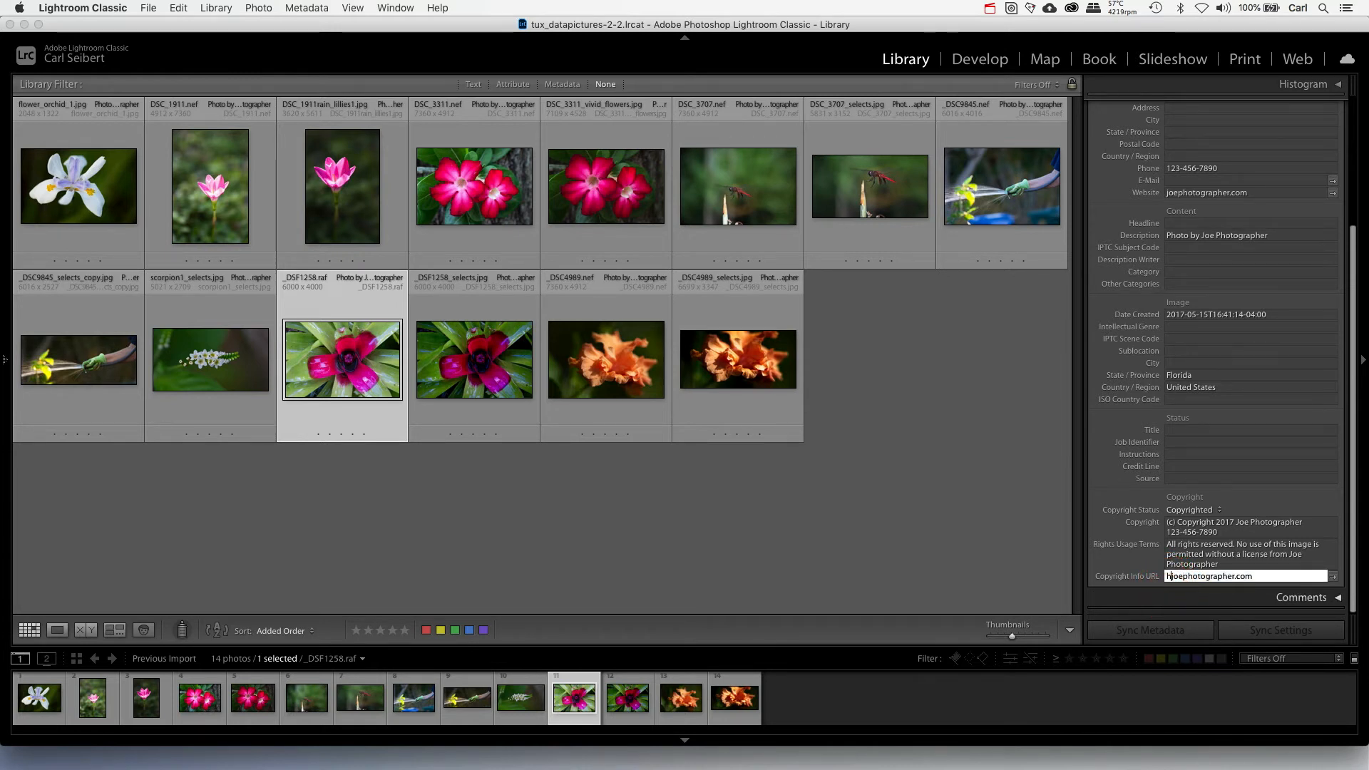
pyautogui.write('://')
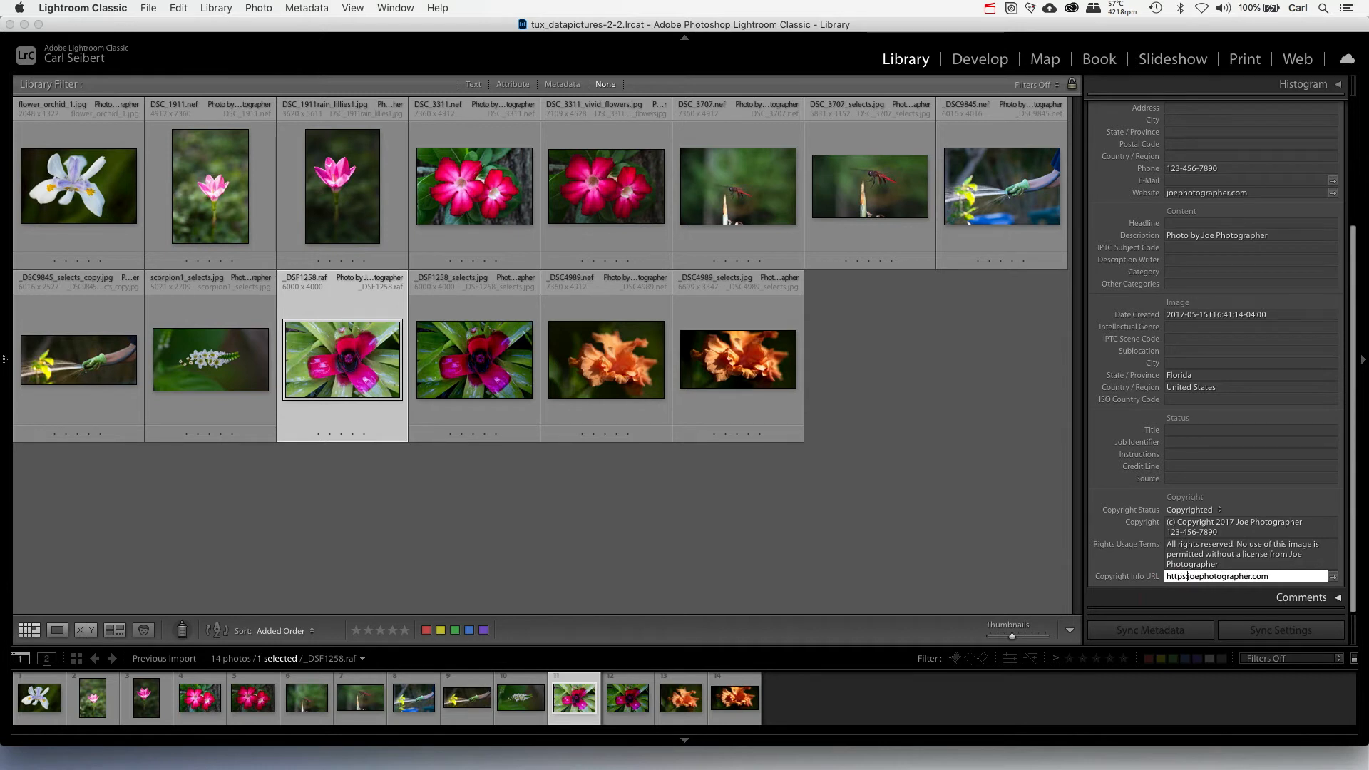
pyautogui.write('www')
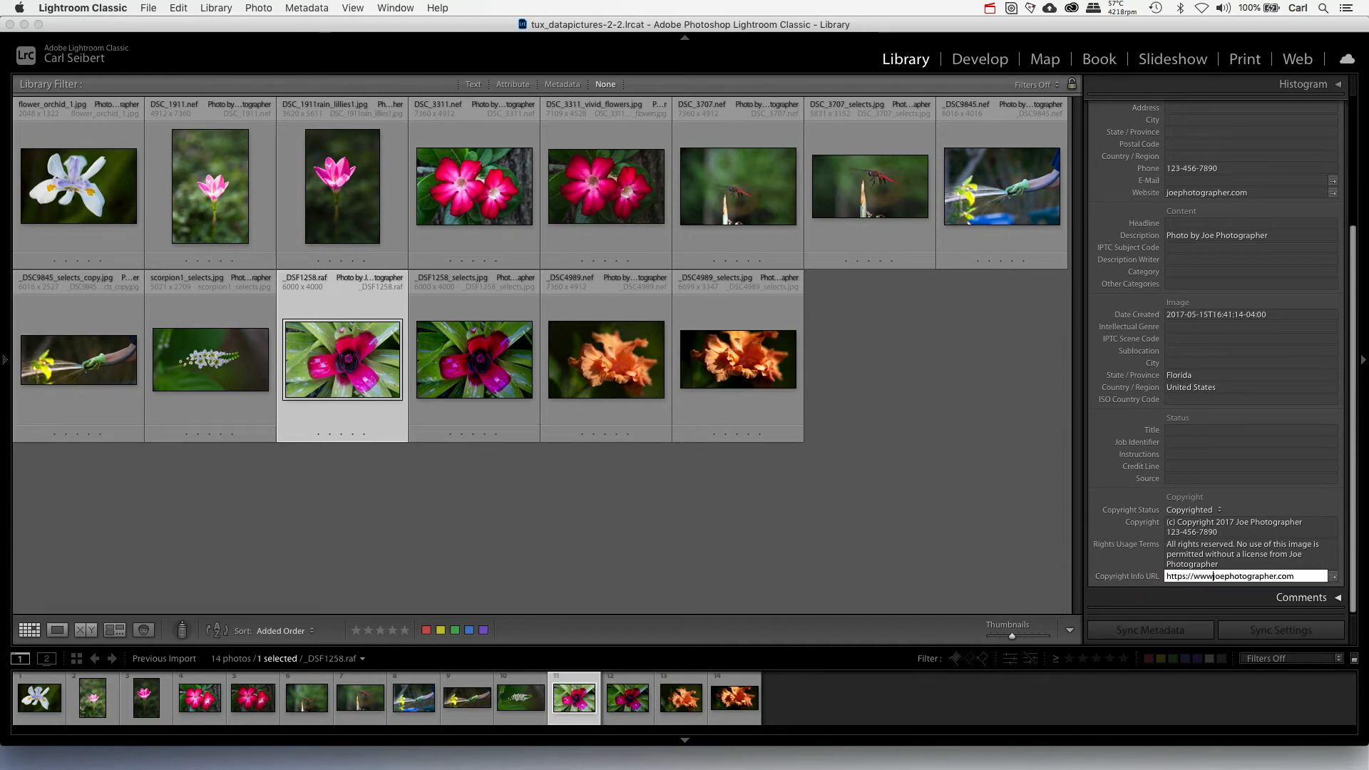
pyautogui.write('.')
pyautogui.click(1302, 577)
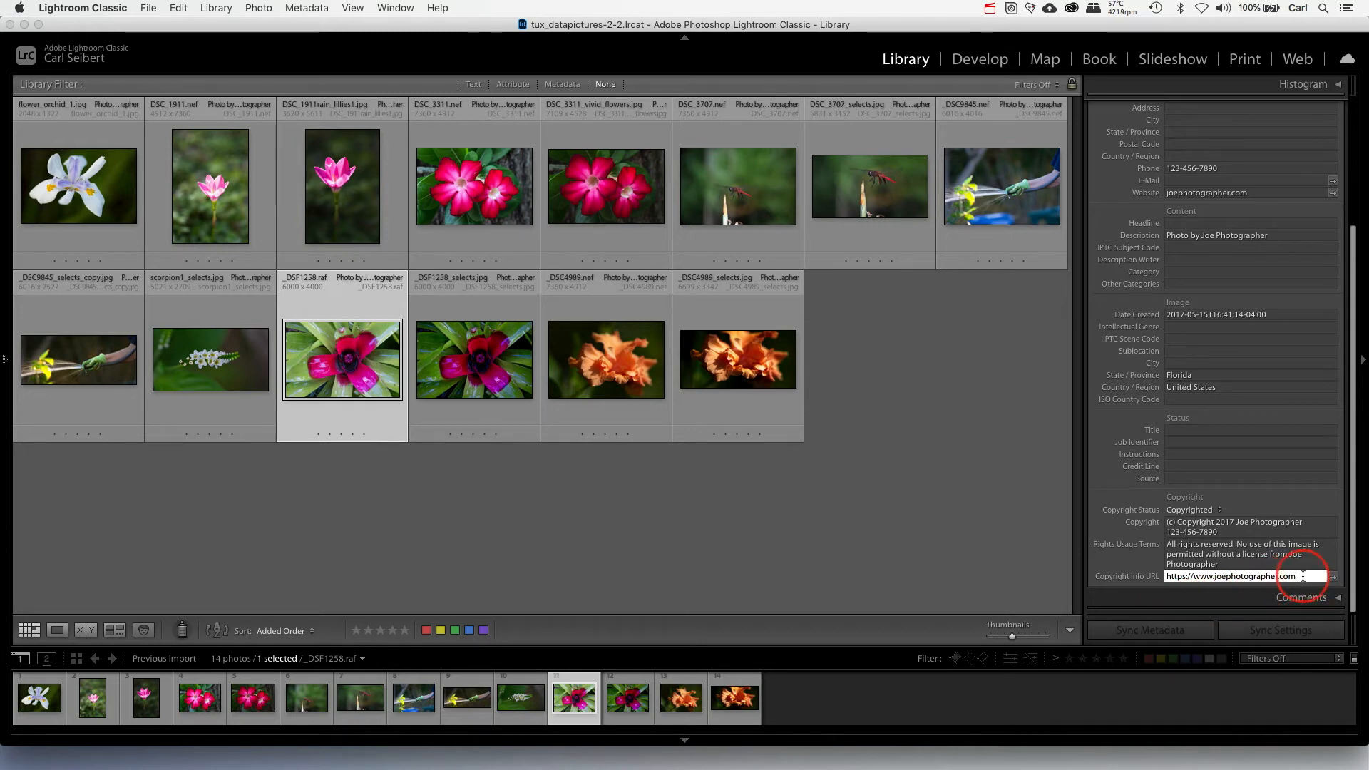
pyautogui.write('/li')
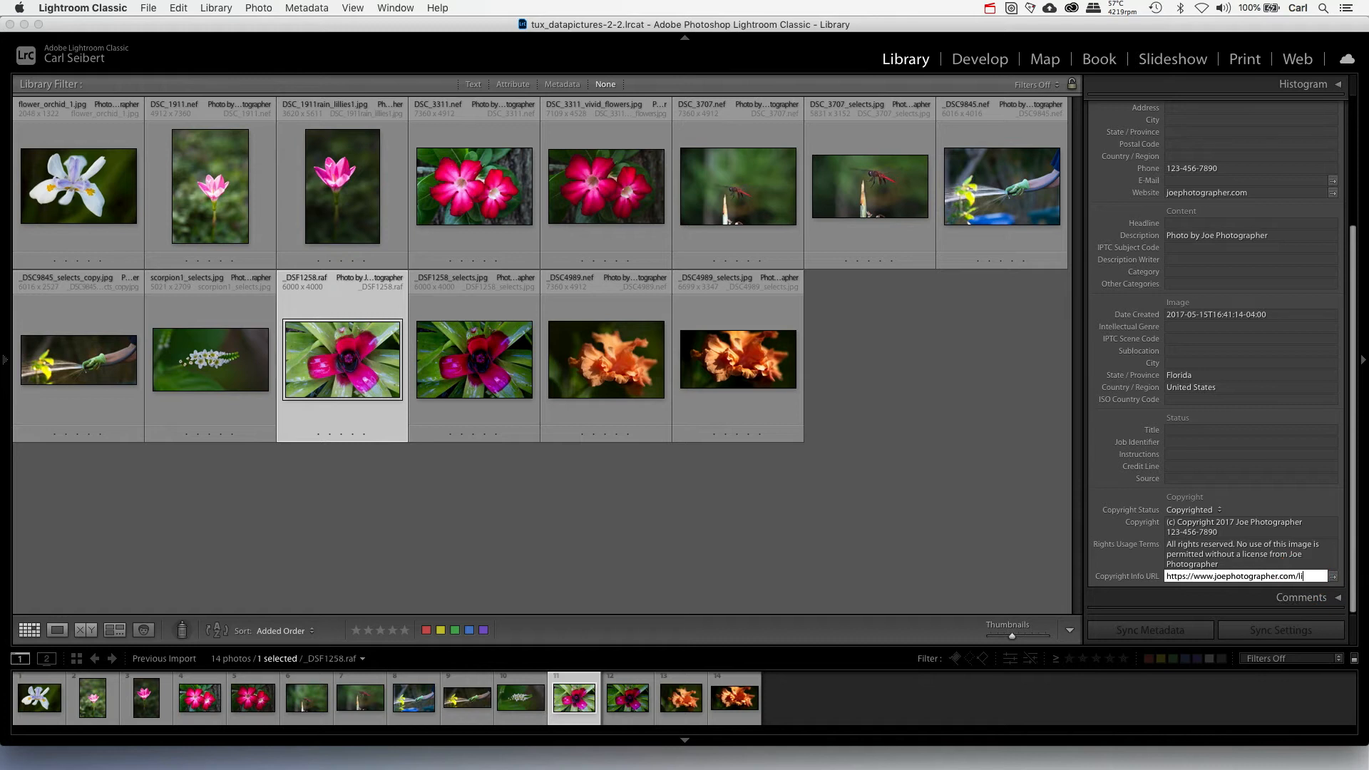
pyautogui.write('censes')
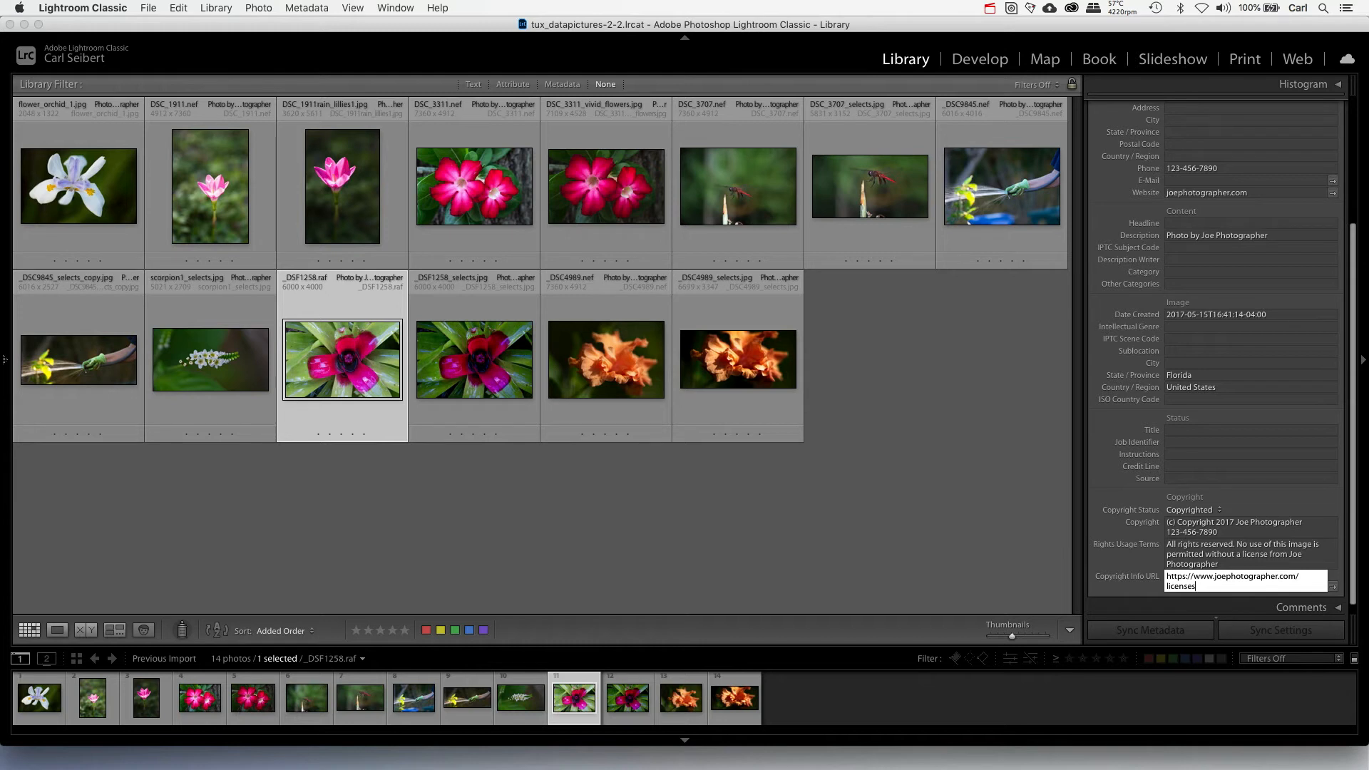
pyautogui.press('Return')
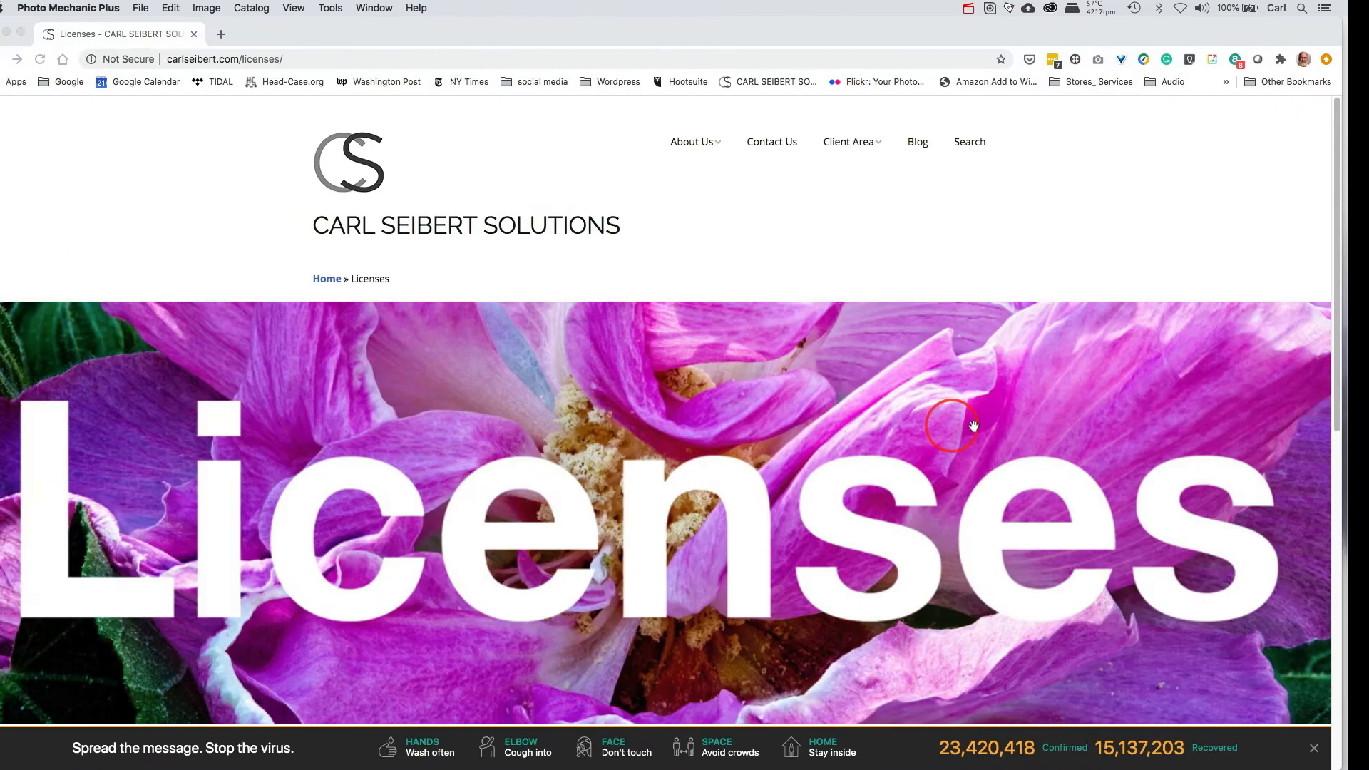
# - Read through the Licenses web page in the browser, down to the licensing contact and Creative Commons information
pyautogui.scroll(-2, 876, 595)
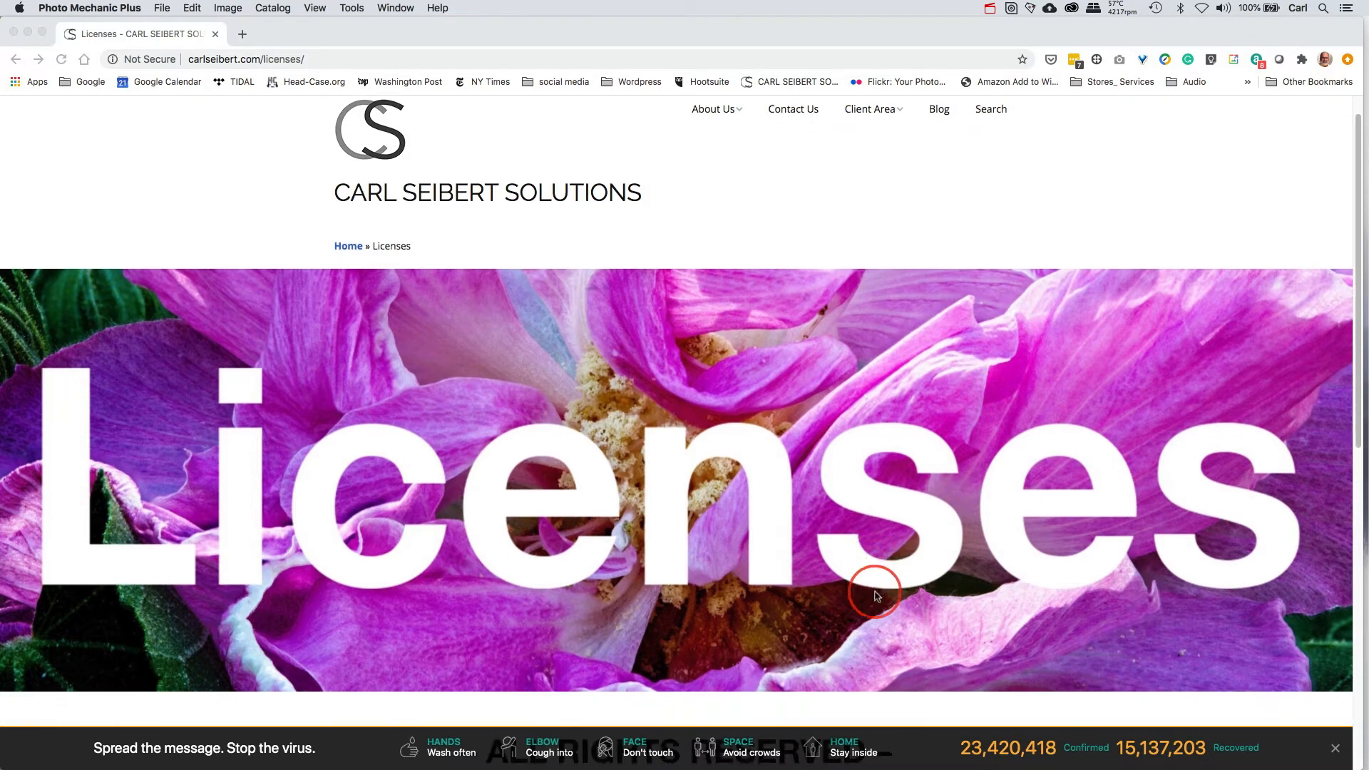
pyautogui.scroll(-4, 876, 595)
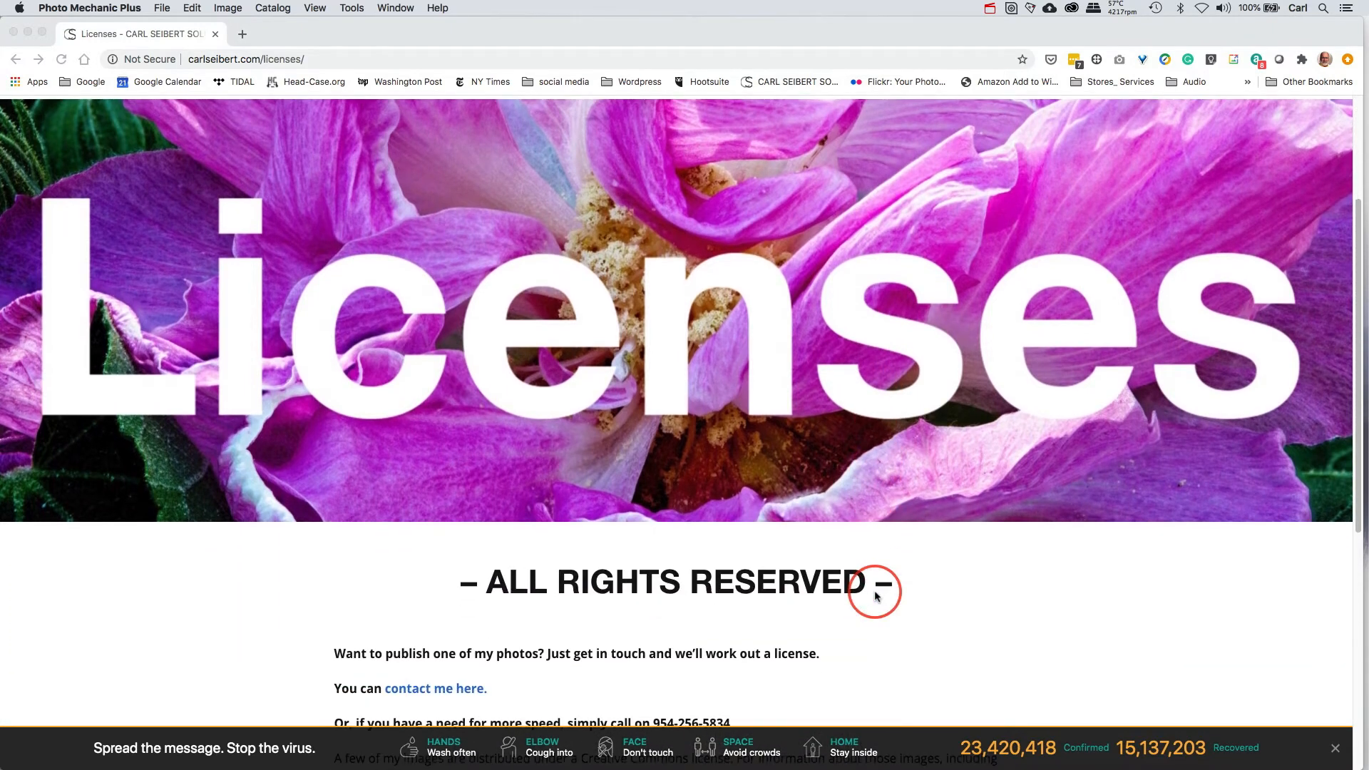
pyautogui.scroll(-2, 876, 596)
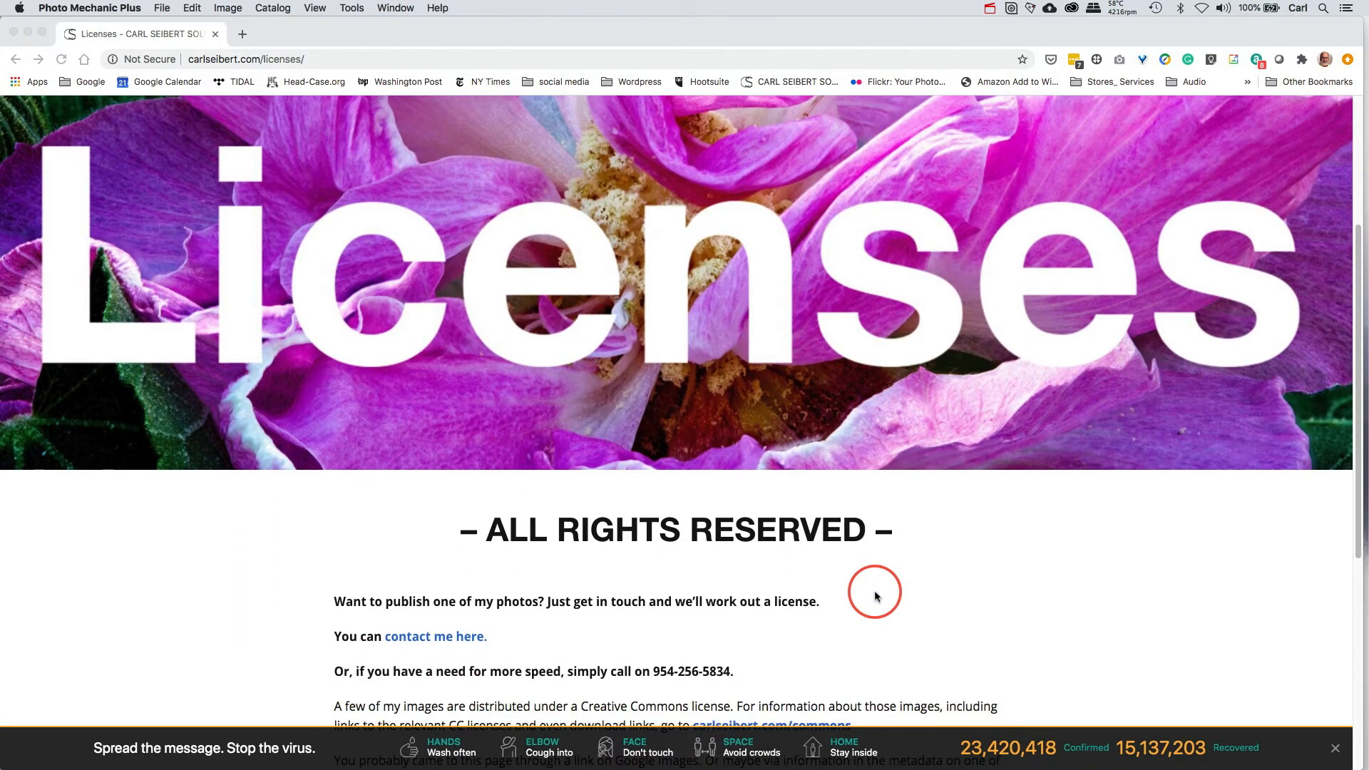
pyautogui.scroll(-1, 875, 596)
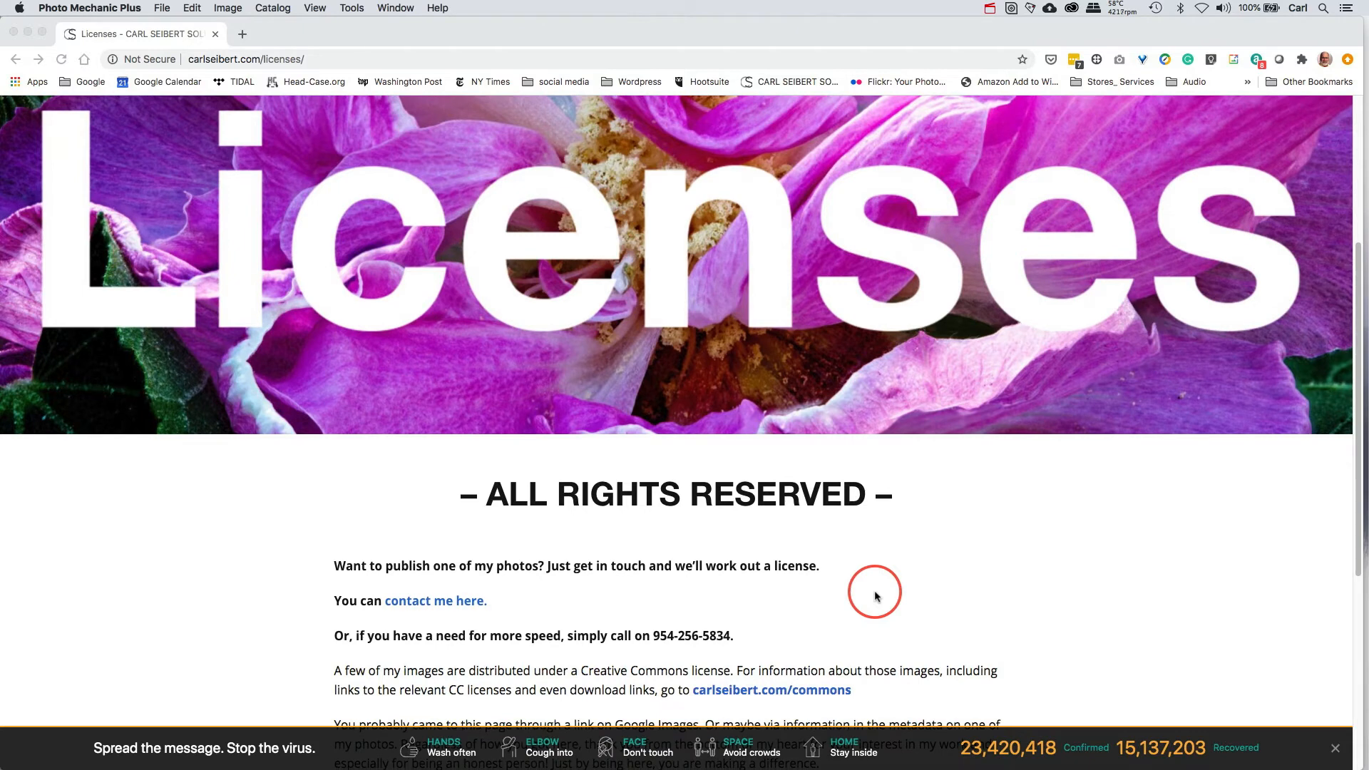
pyautogui.scroll(-5, 876, 596)
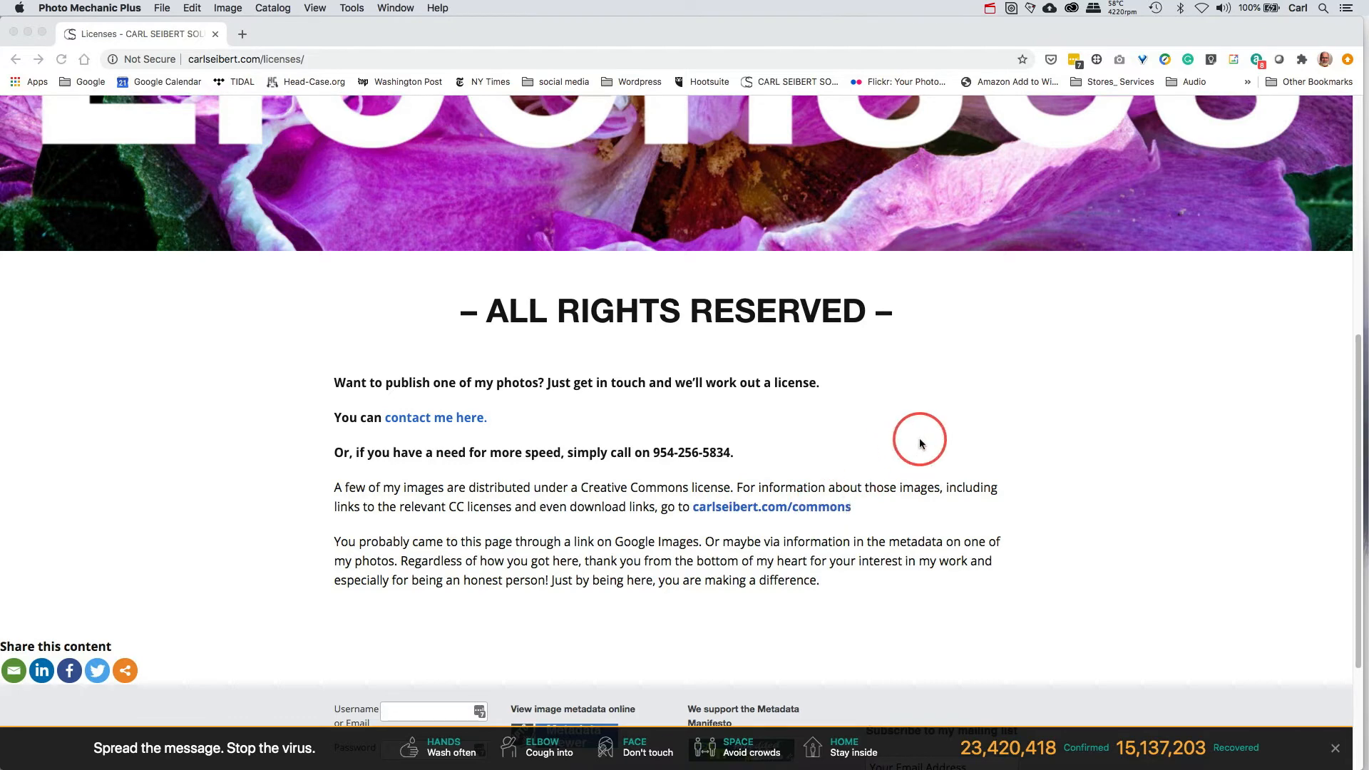
# - Switch back to Lightroom Classic, show the IPTC Extension metadata set for _DSF1258.raf and expand its Licensor entry to view the details
pyautogui.hotkey('ctrl', 'Right')
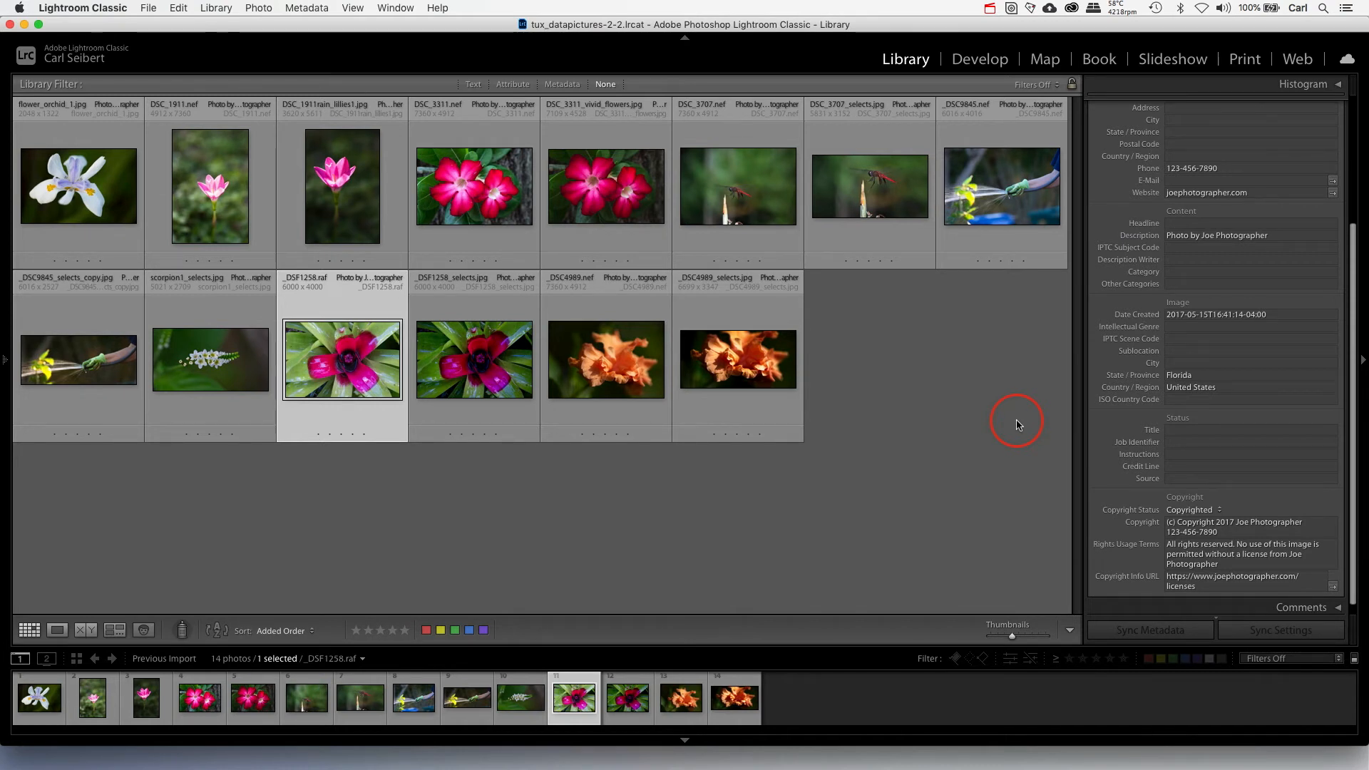
pyautogui.scroll(5, 1243, 297)
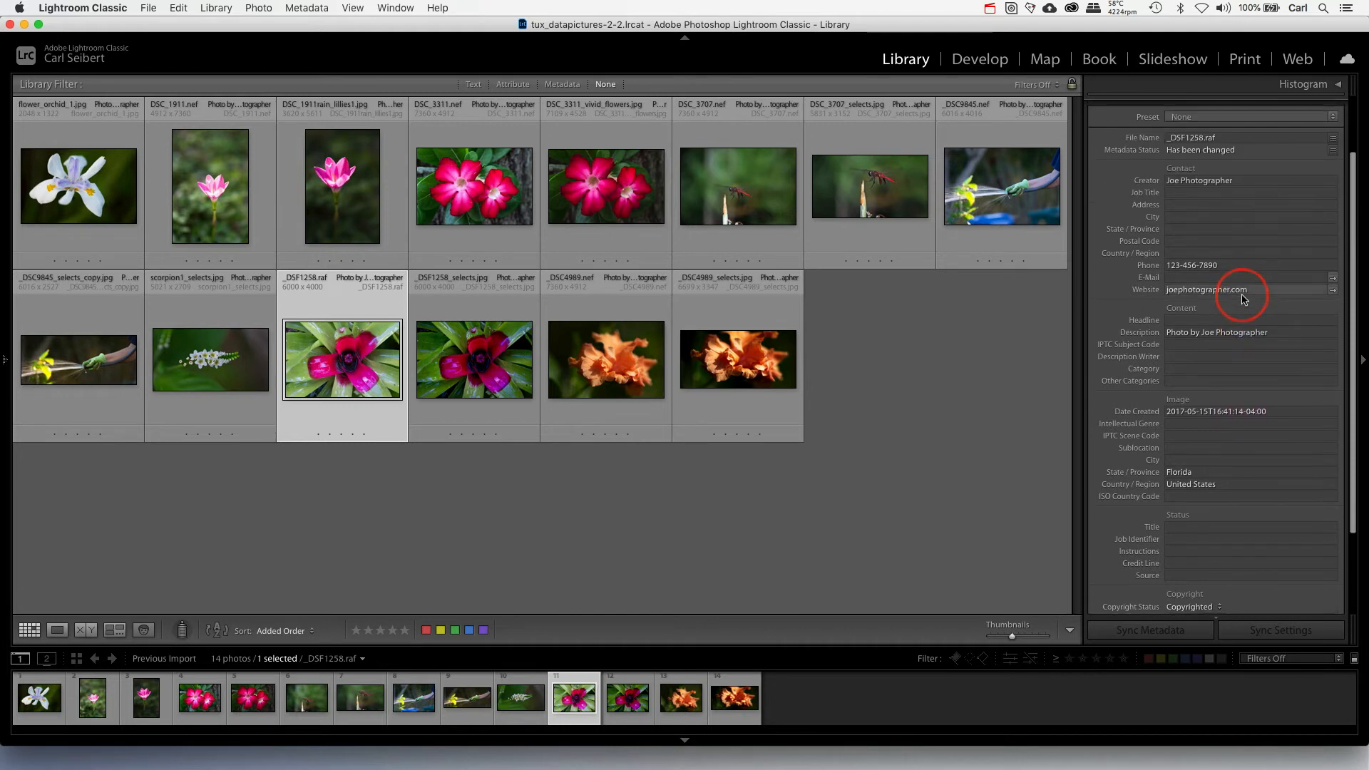
pyautogui.scroll(3, 1243, 298)
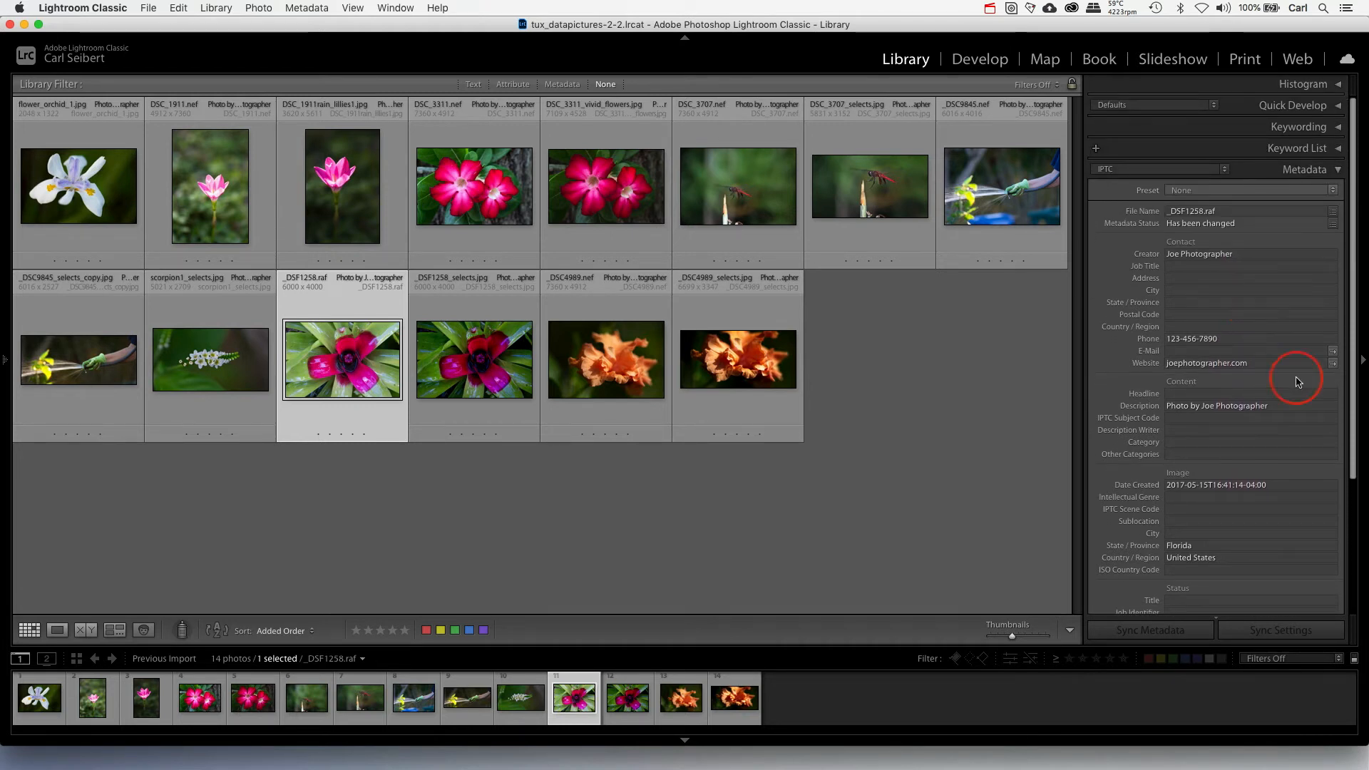
pyautogui.click(1226, 171)
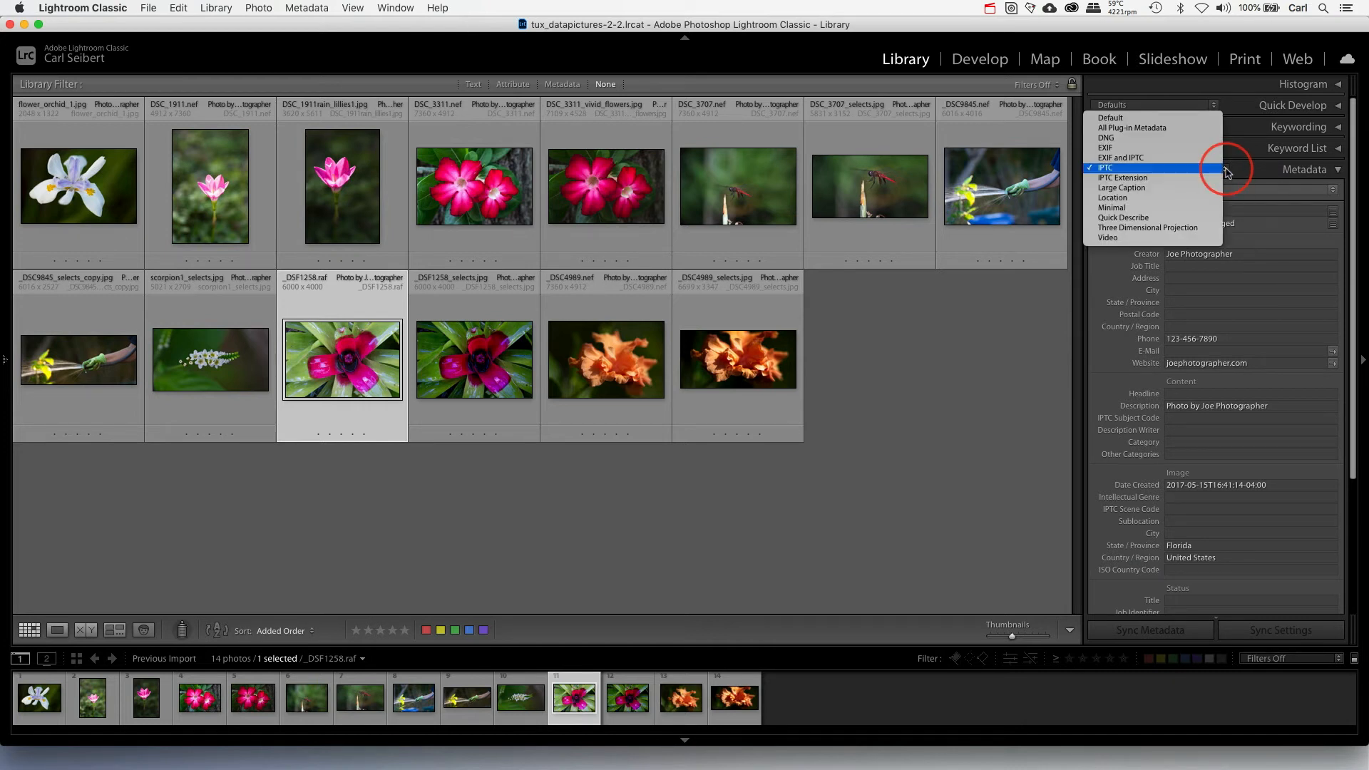
pyautogui.click(1139, 178)
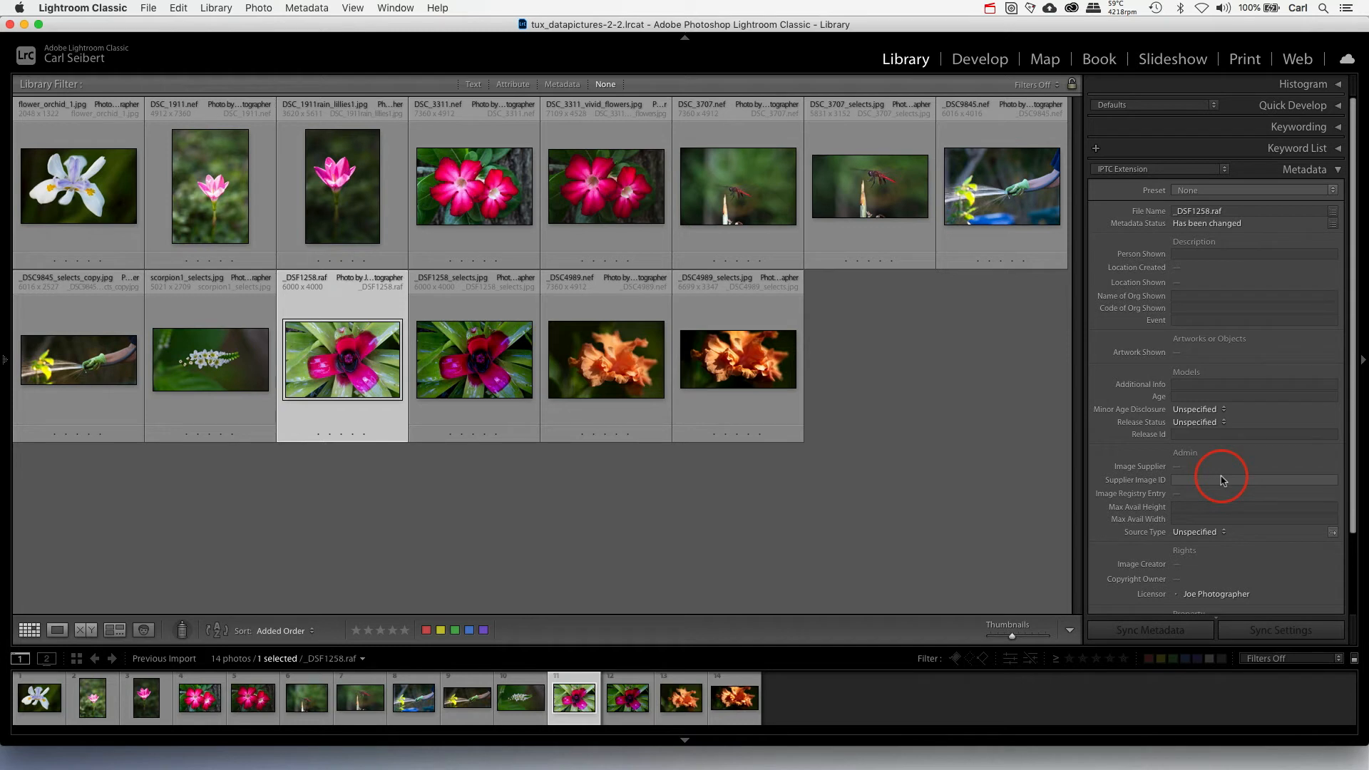
pyautogui.click(1188, 595)
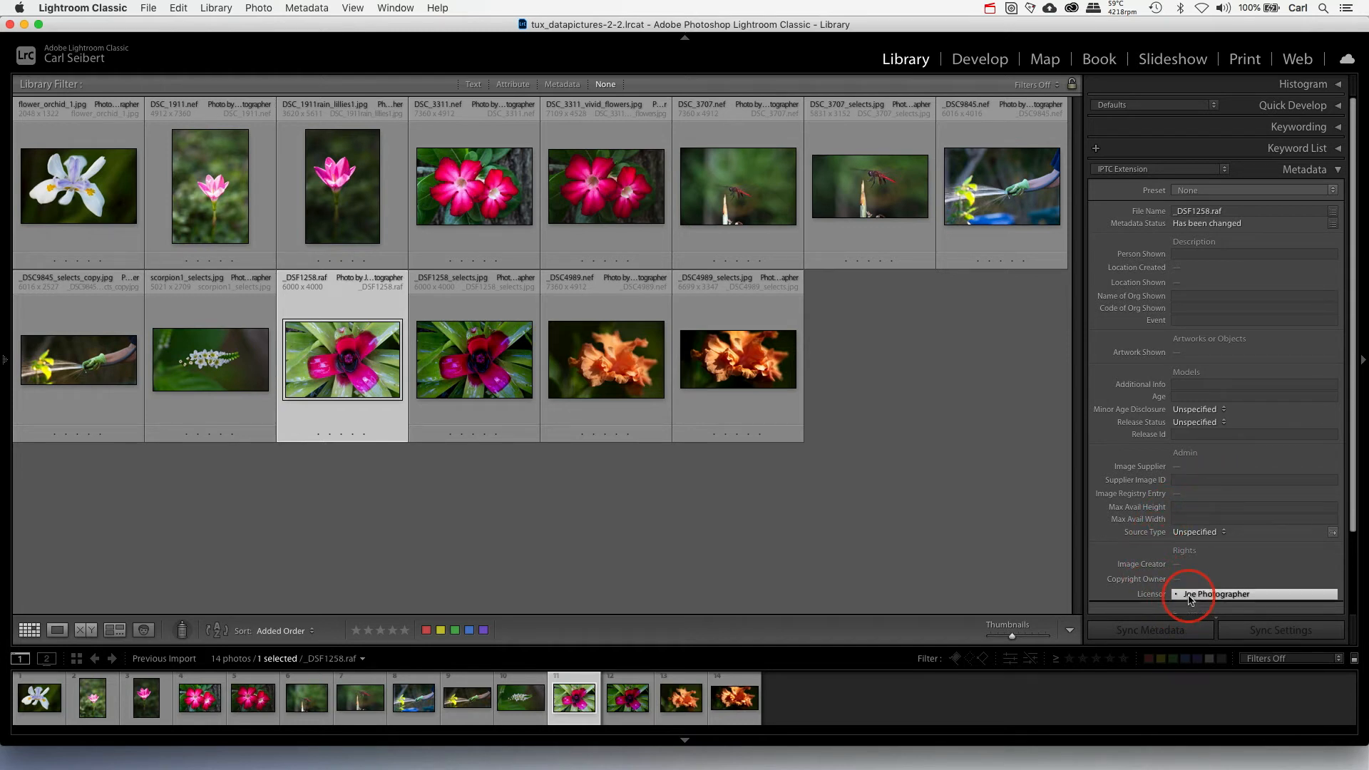
pyautogui.scroll(-5, 1191, 600)
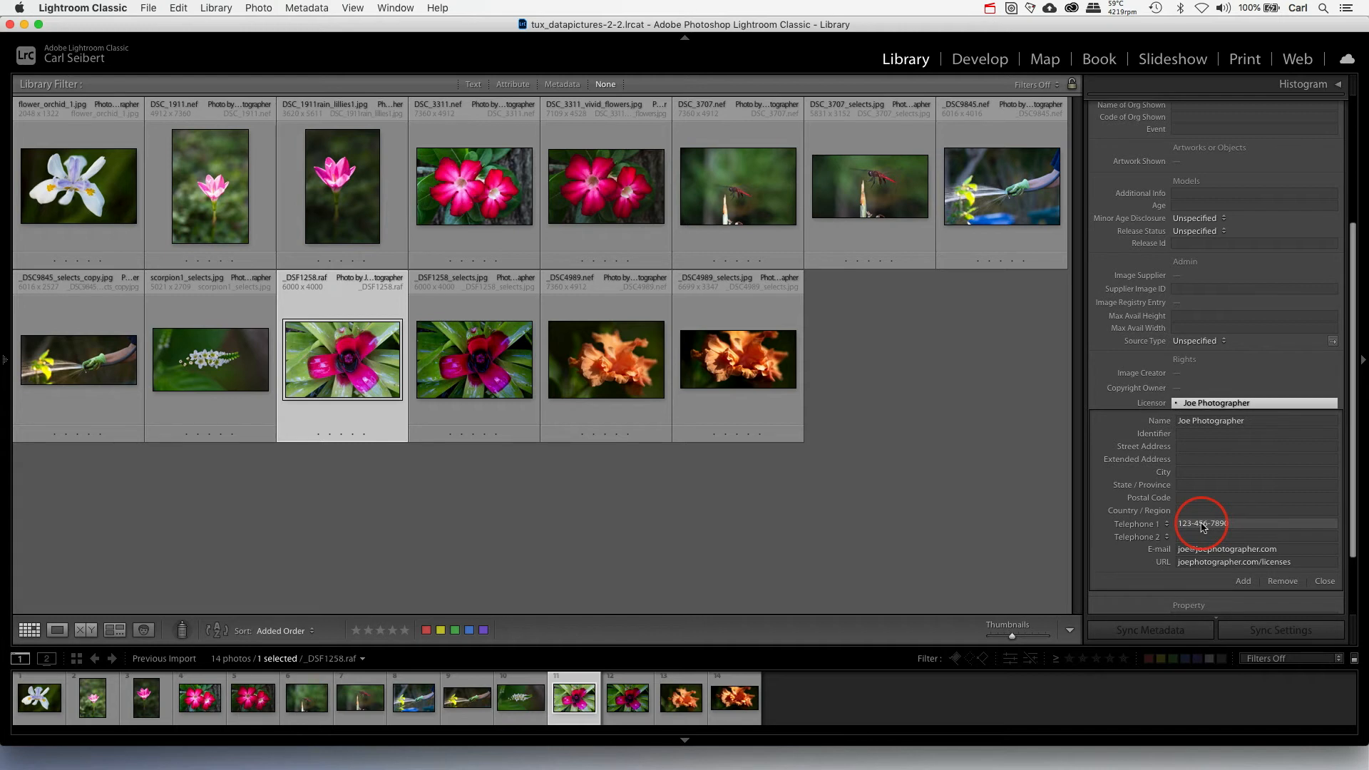
pyautogui.click(1203, 550)
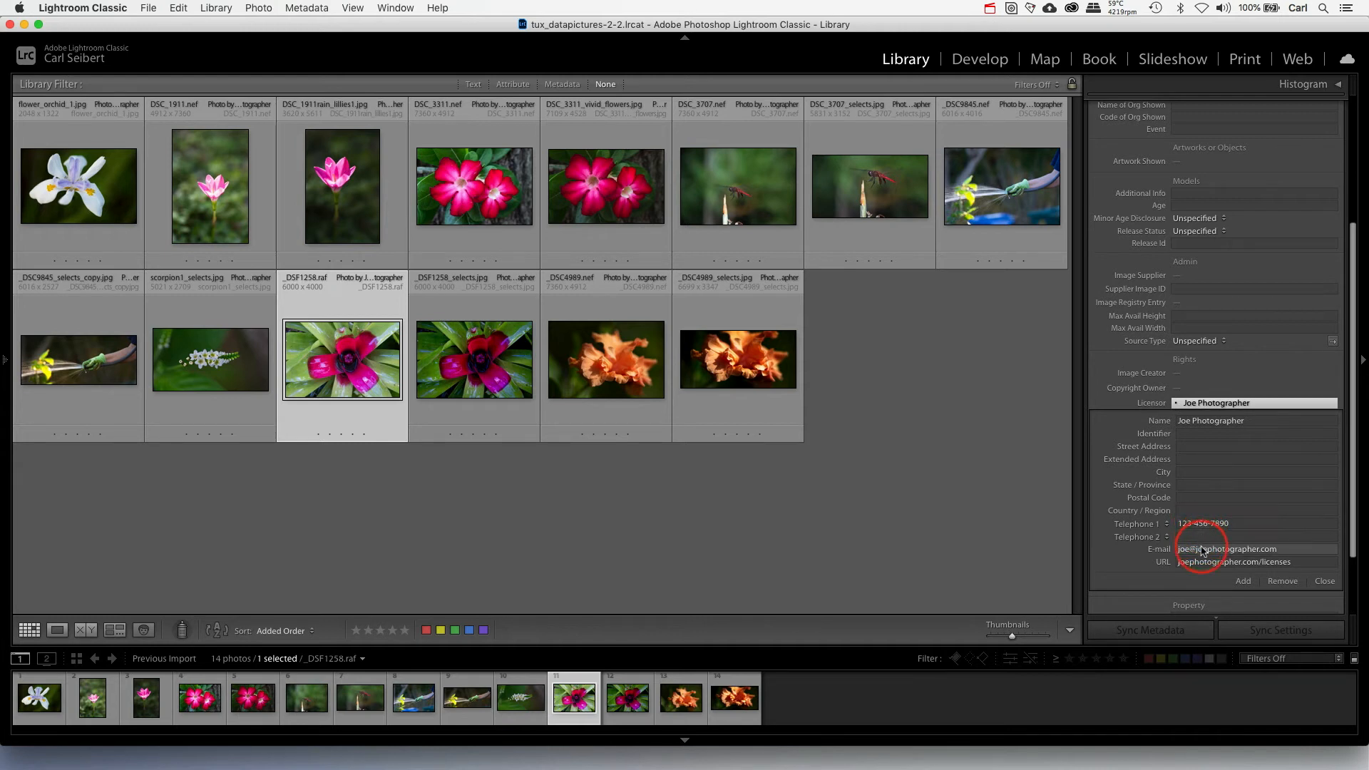
pyautogui.click(1220, 562)
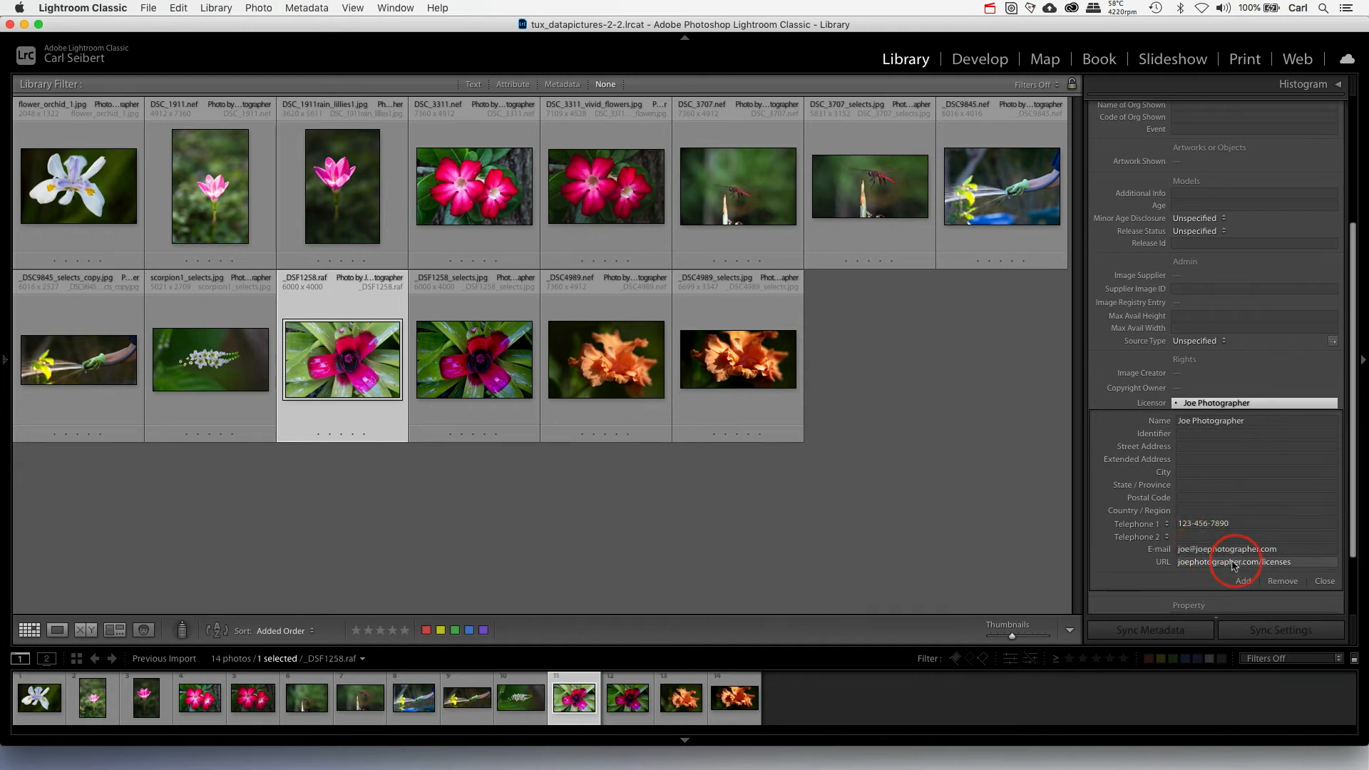
pyautogui.click(1180, 563)
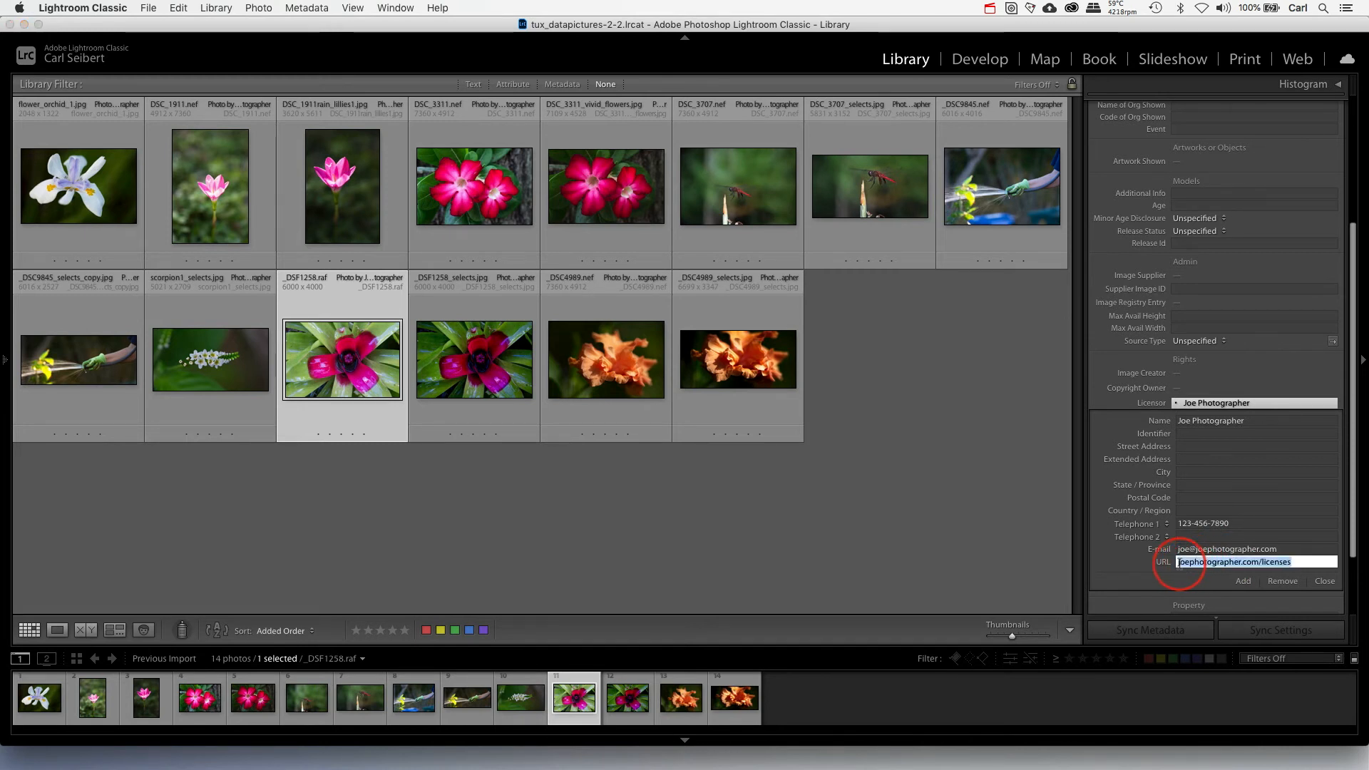
pyautogui.click(1181, 563)
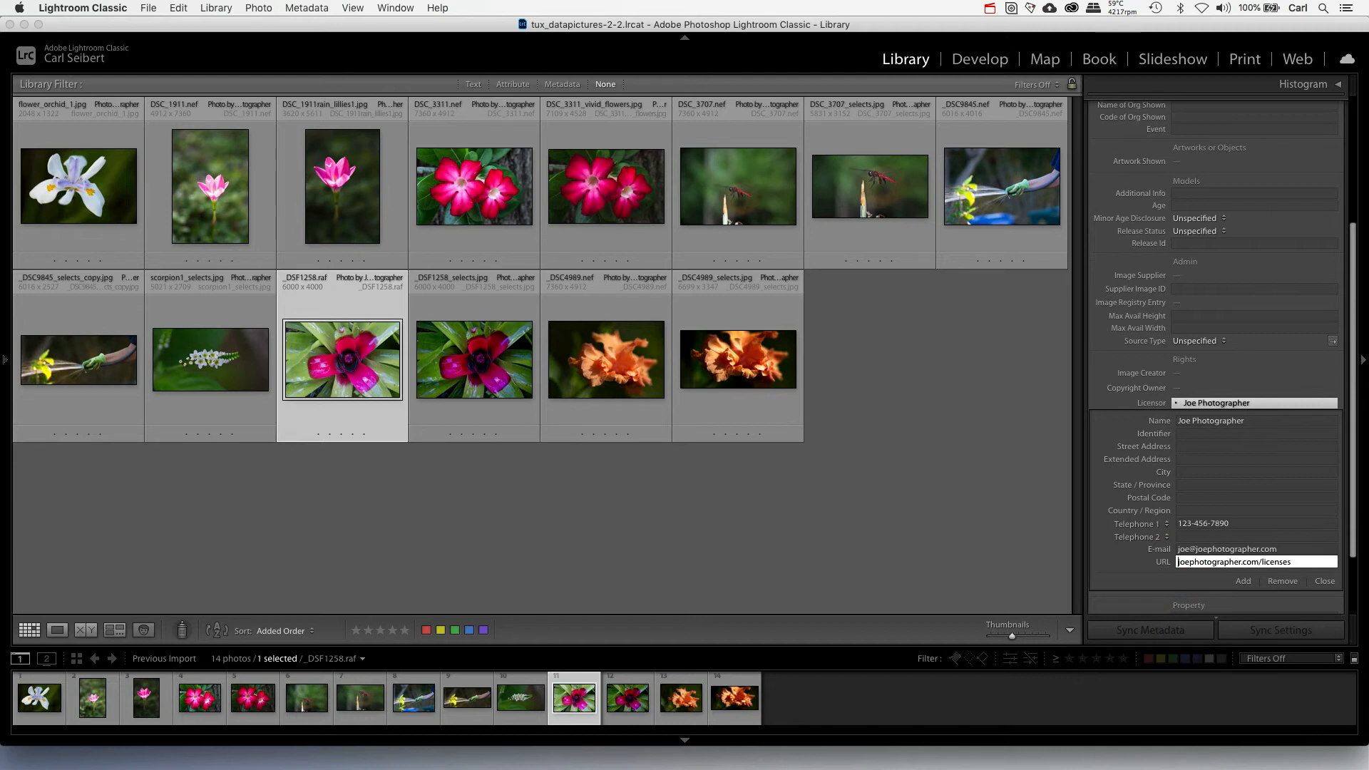
pyautogui.write('htttps')
pyautogui.press('BackSpace')
pyautogui.press('BackSpace')
pyautogui.press('BackSpace')
pyautogui.press('BackSpace')
pyautogui.write('tps://www.')
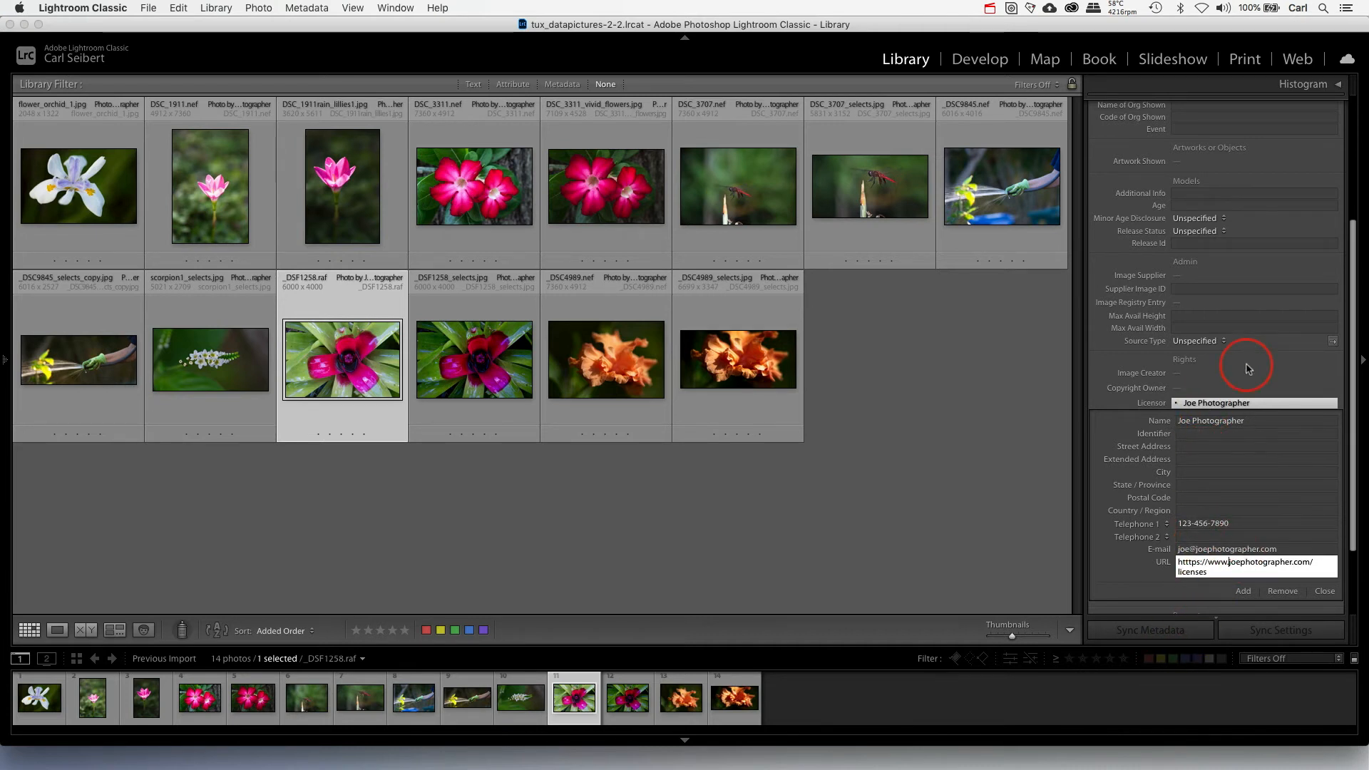
# - Open the metadata preset editor for _DSF1258.raf and review its fields from Basic Info down to IPTC Extension Rights and Keywords
pyautogui.scroll(5, 1248, 368)
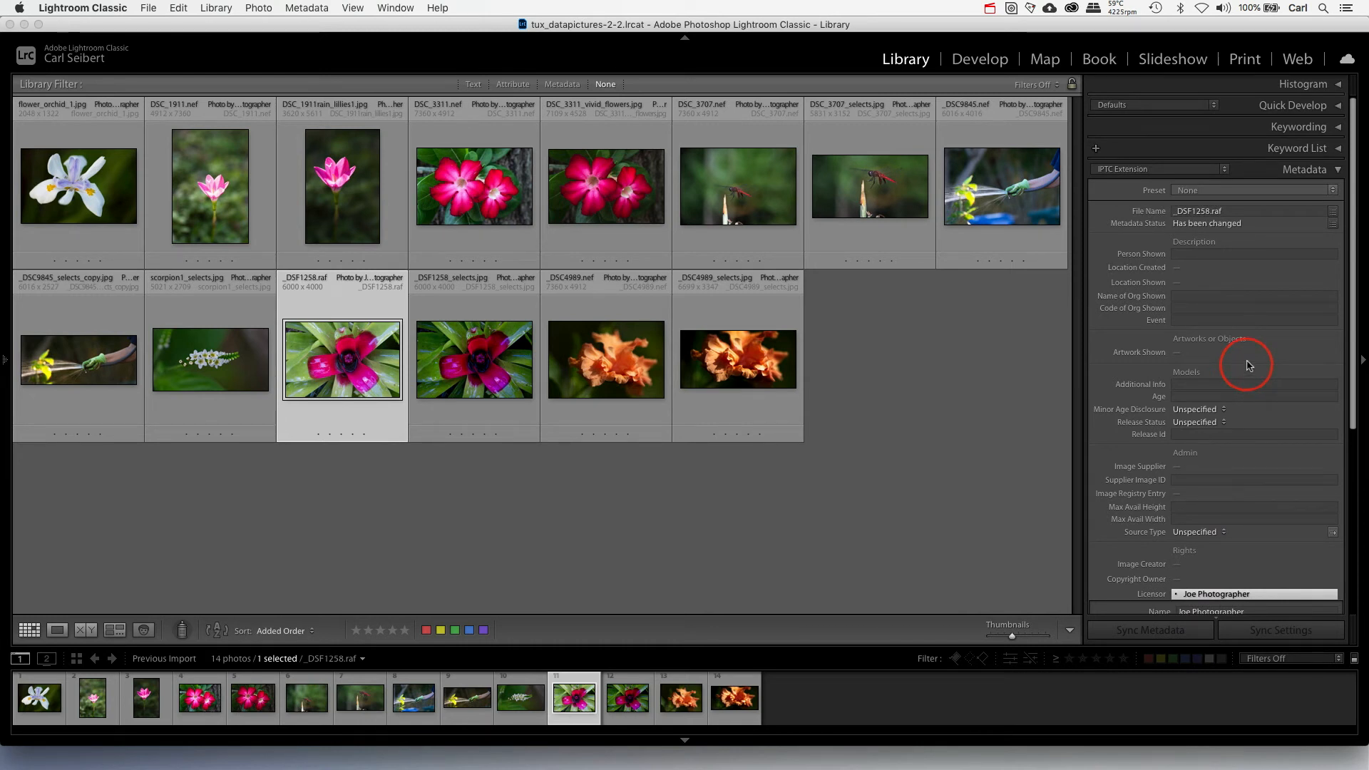
pyautogui.click(1333, 190)
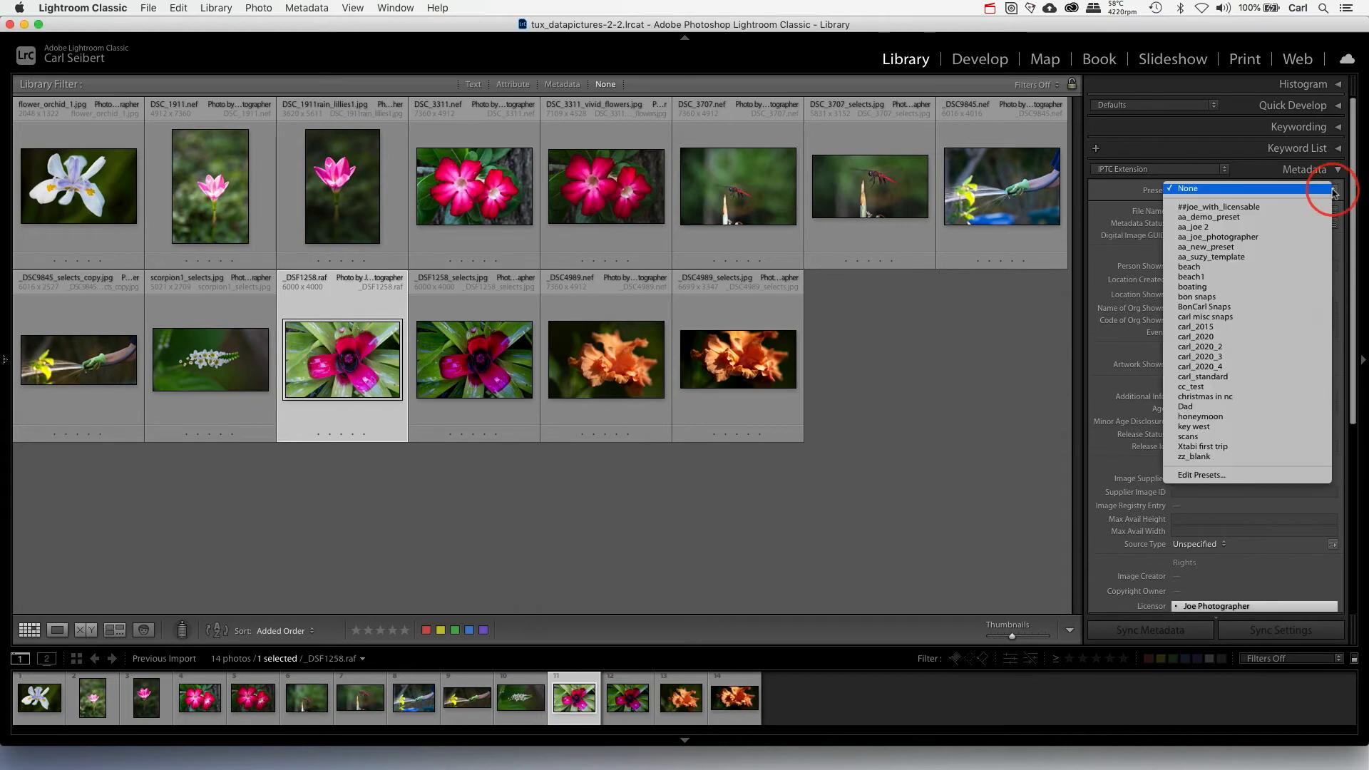
pyautogui.click(1225, 474)
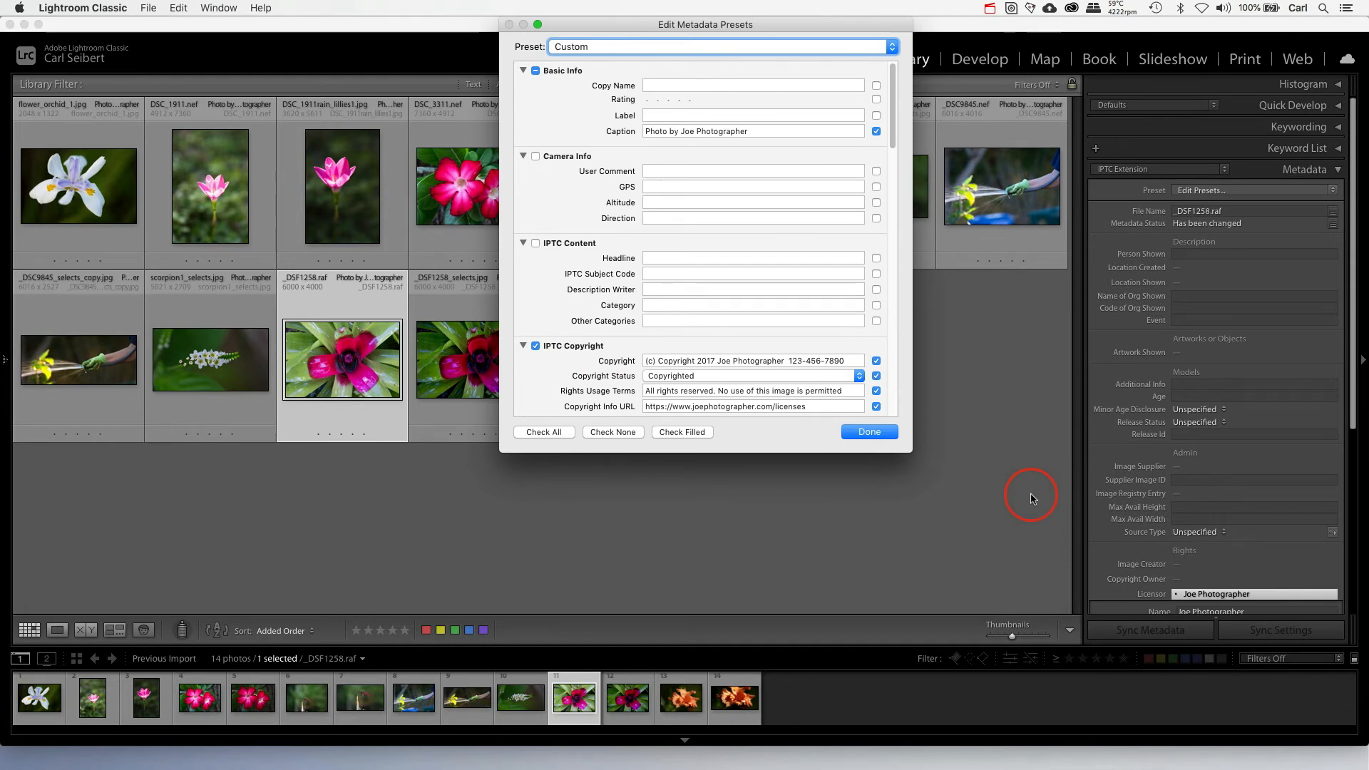
pyautogui.scroll(-15, 834, 281)
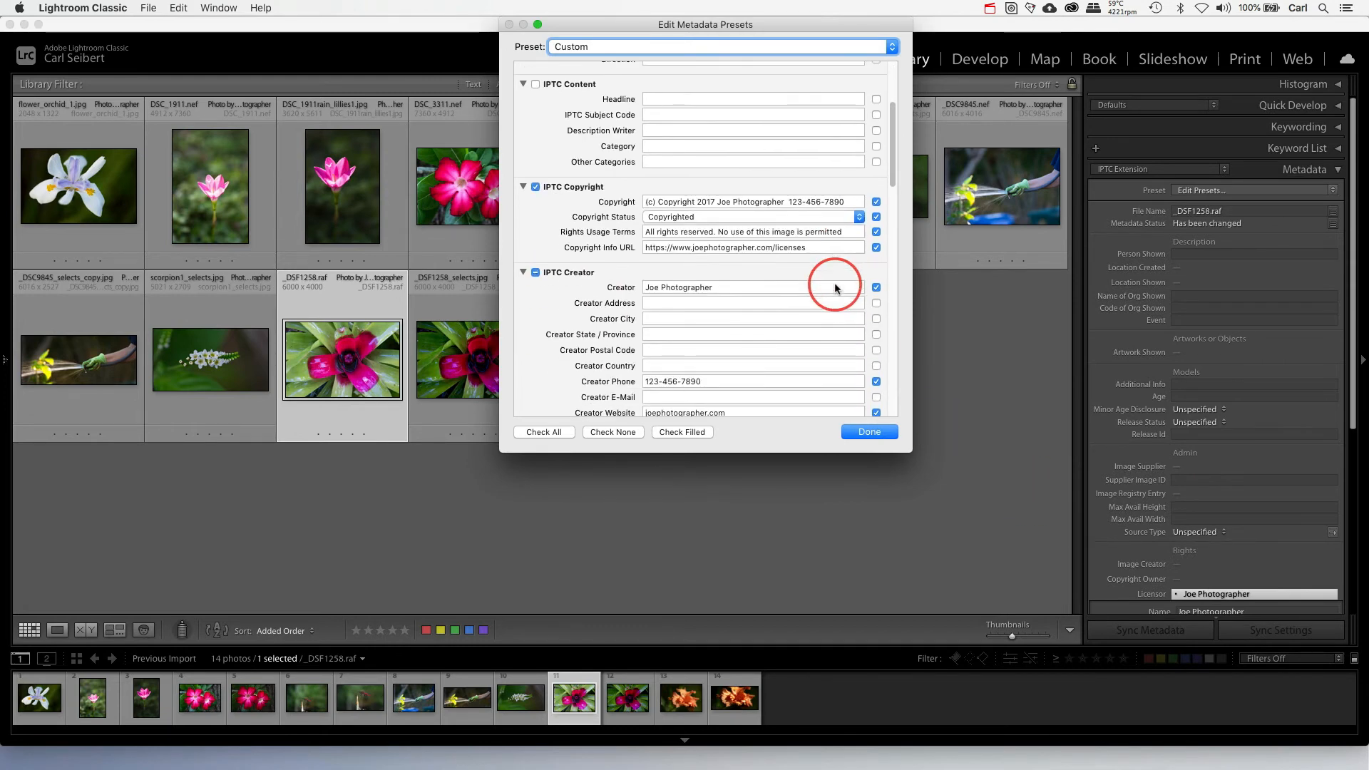
pyautogui.scroll(-3, 834, 276)
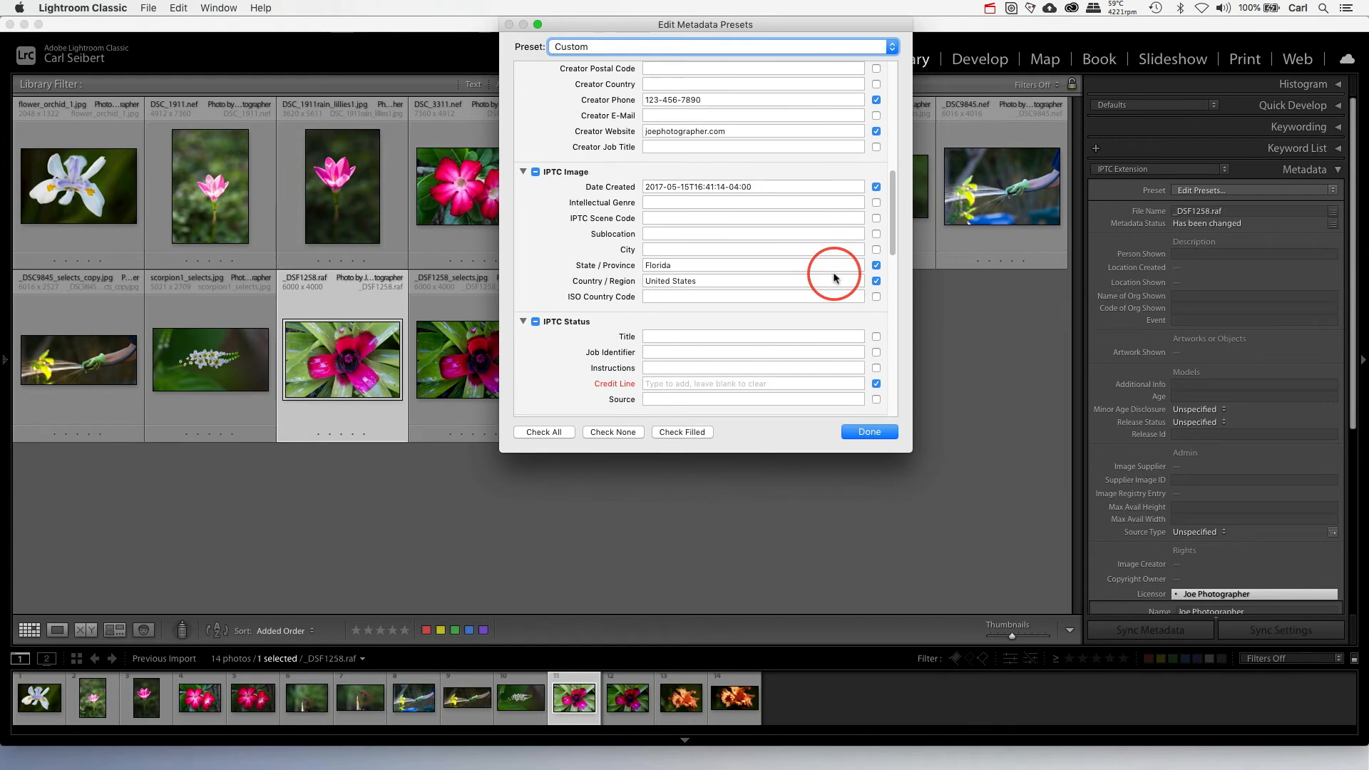
pyautogui.scroll(-15, 835, 277)
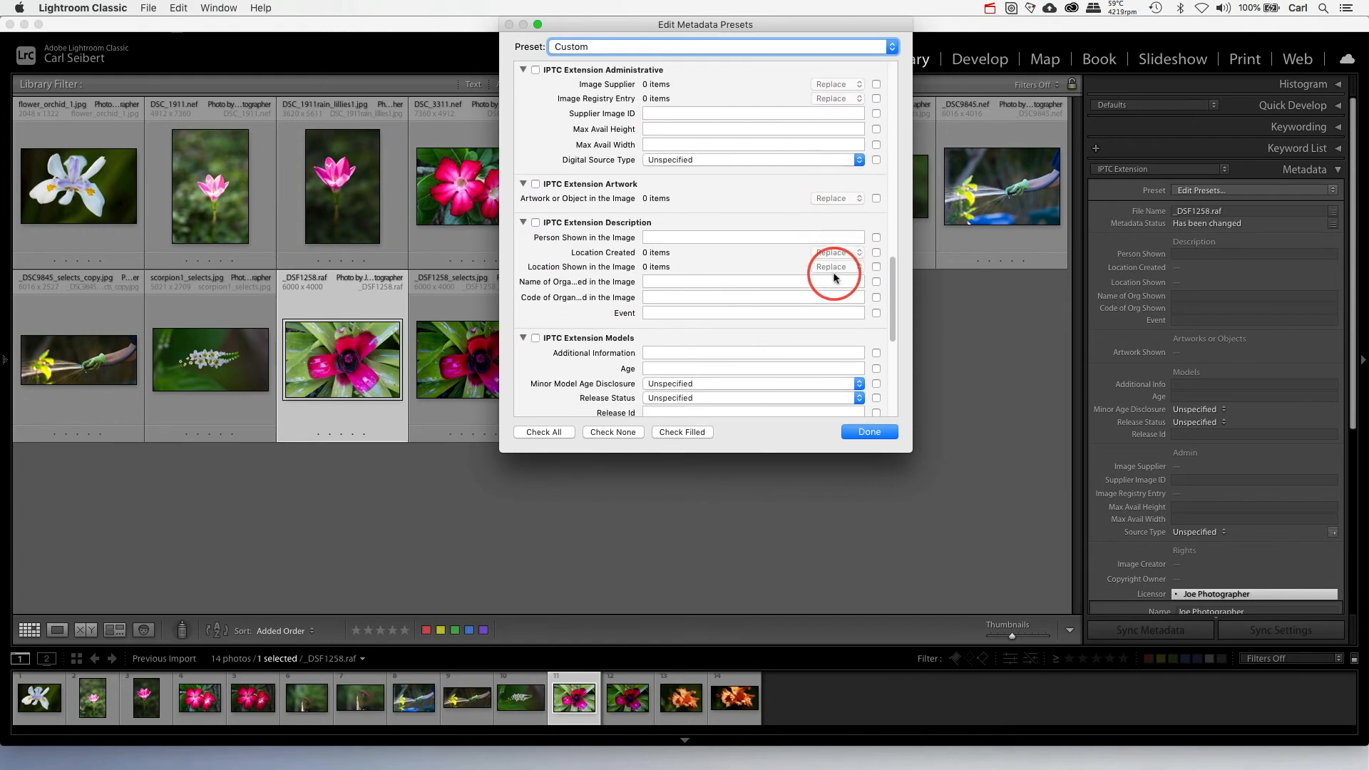
pyautogui.scroll(-8, 834, 276)
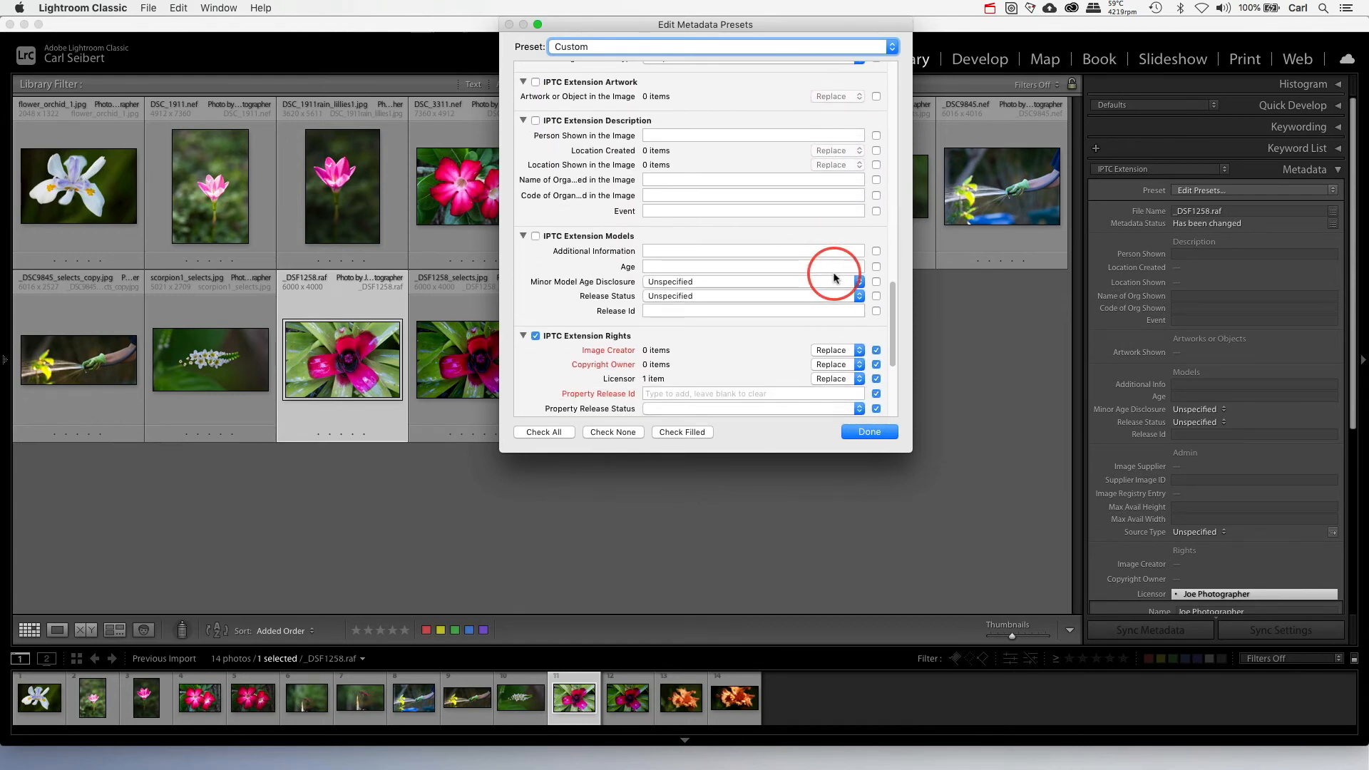
pyautogui.scroll(-3, 835, 277)
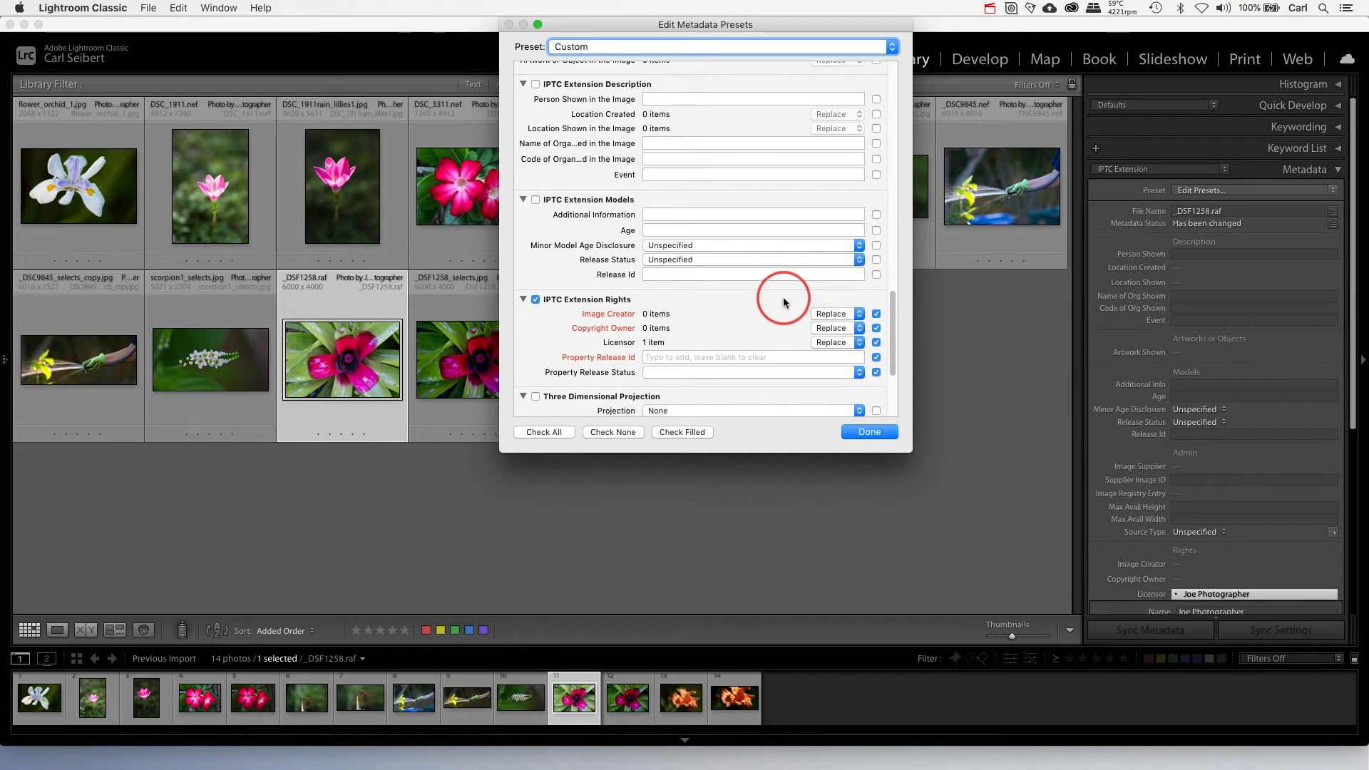
pyautogui.scroll(-6, 745, 321)
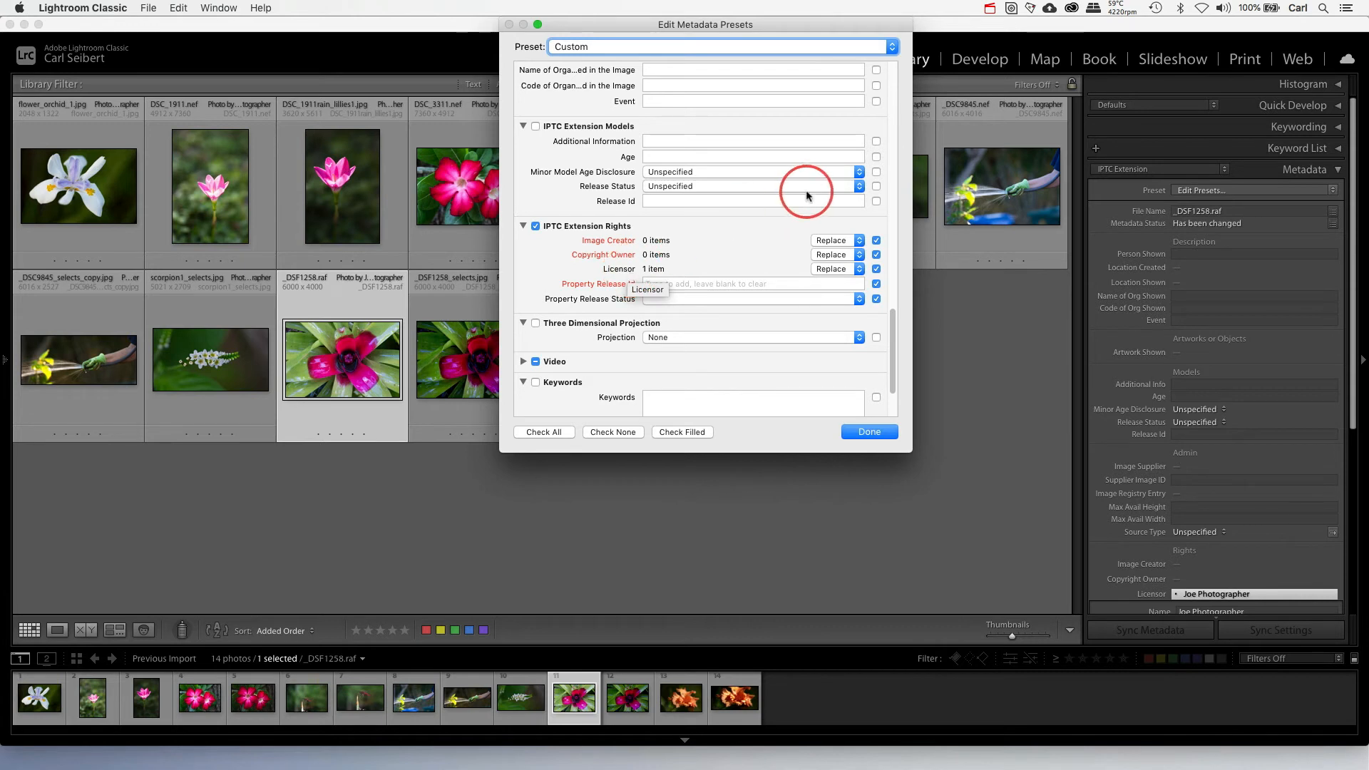
pyautogui.scroll(-3, 766, 291)
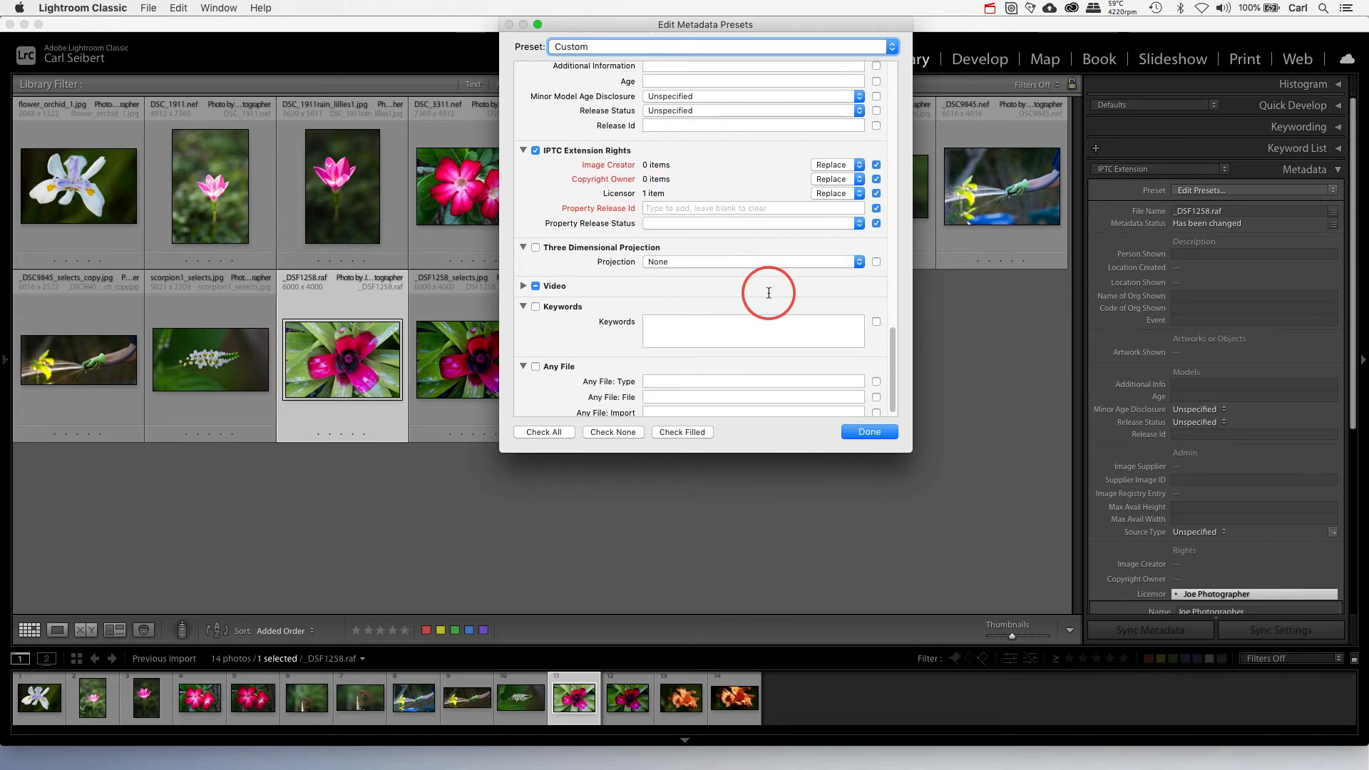
pyautogui.scroll(15, 768, 292)
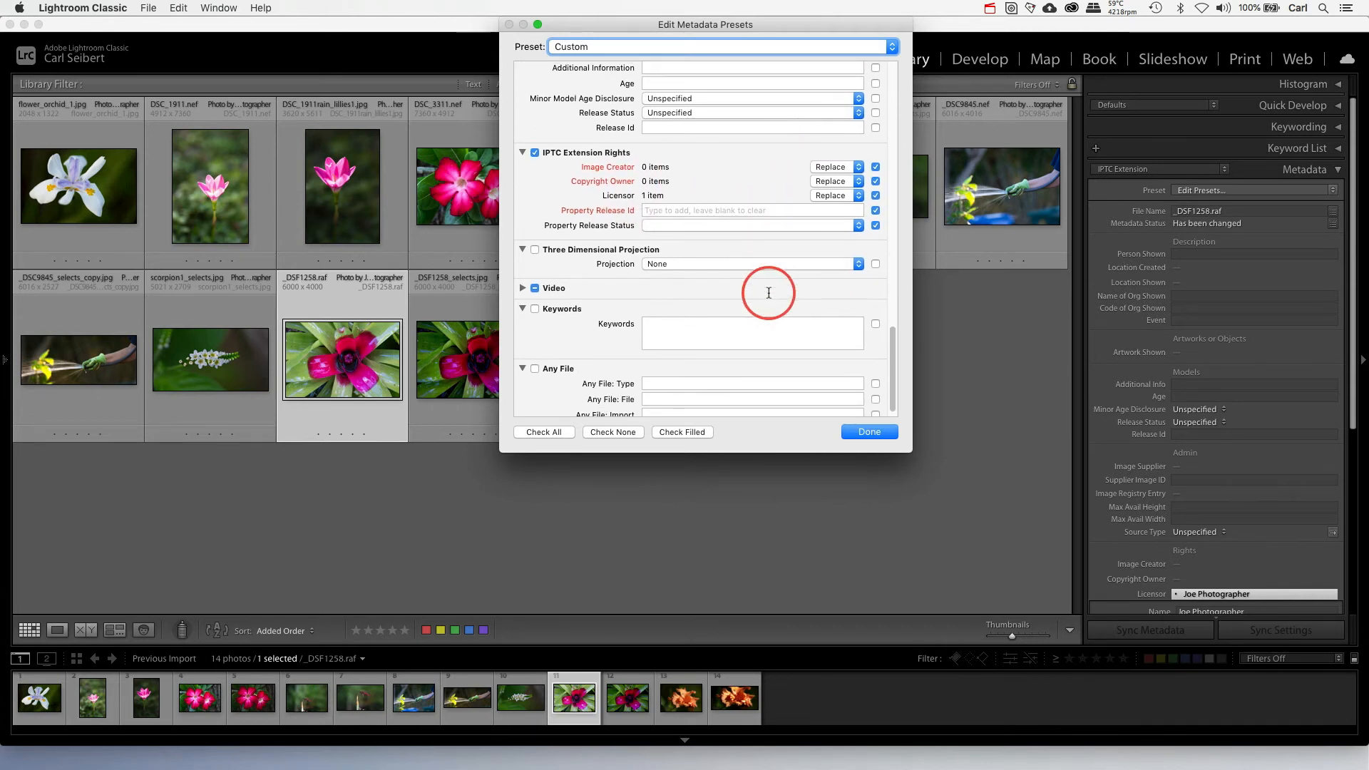
pyautogui.scroll(10, 769, 293)
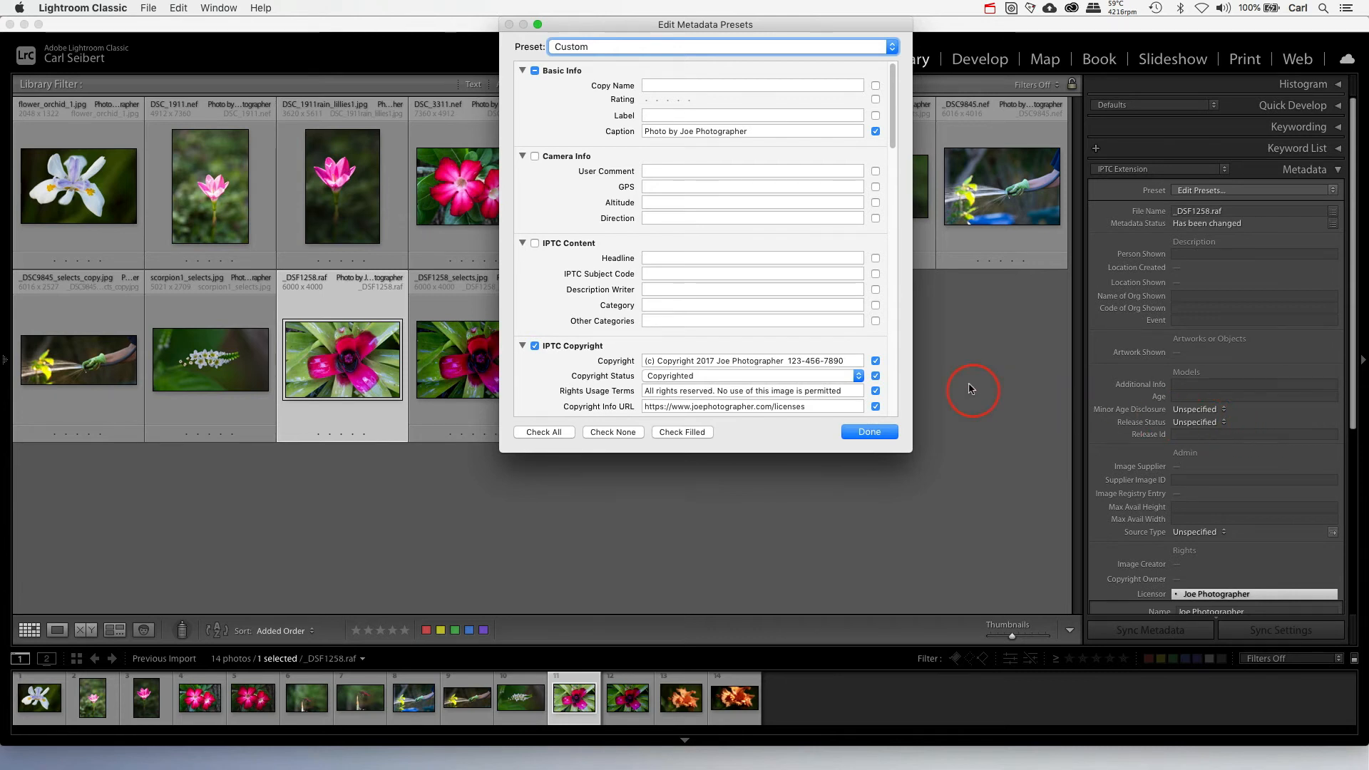
# - View the option for saving the current settings as a new preset, and close the preset editor without saving
pyautogui.click(892, 47)
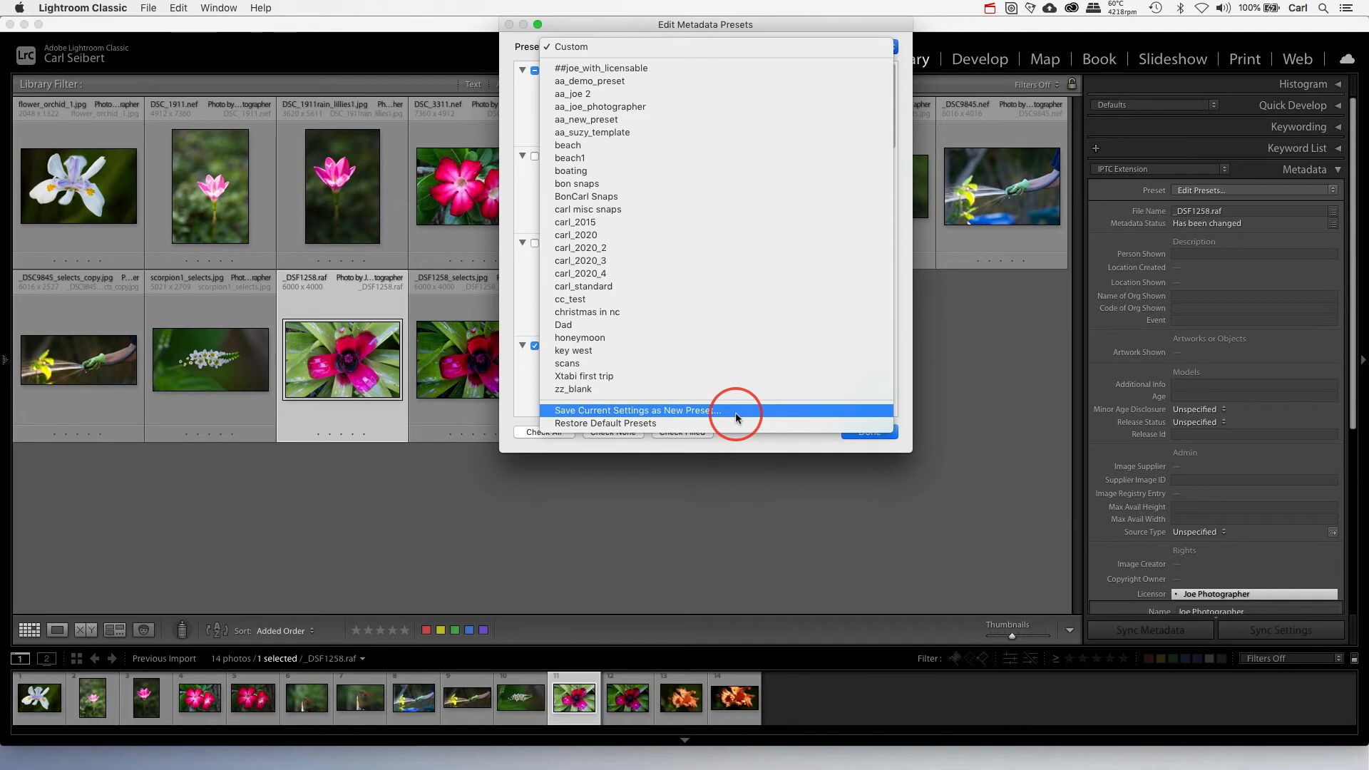
pyautogui.click(774, 449)
pyautogui.click(875, 434)
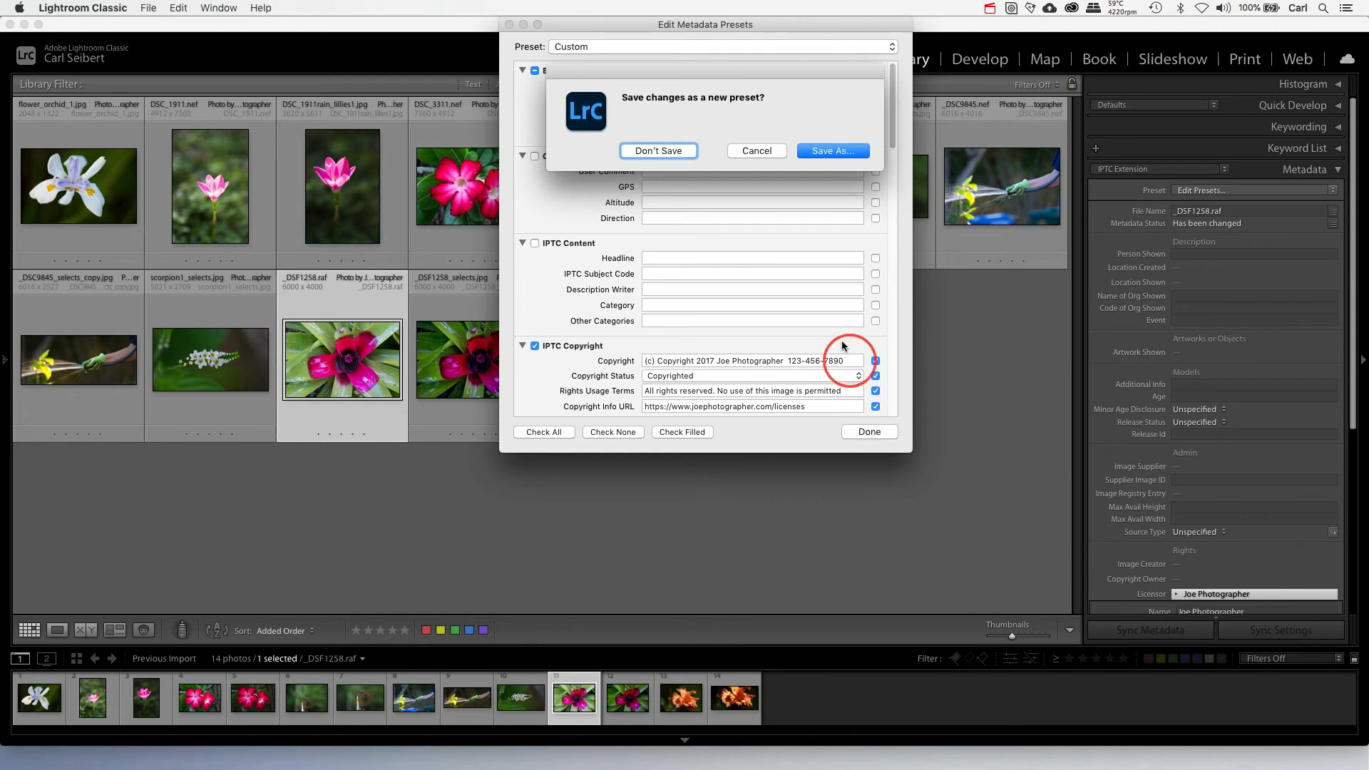
pyautogui.click(758, 150)
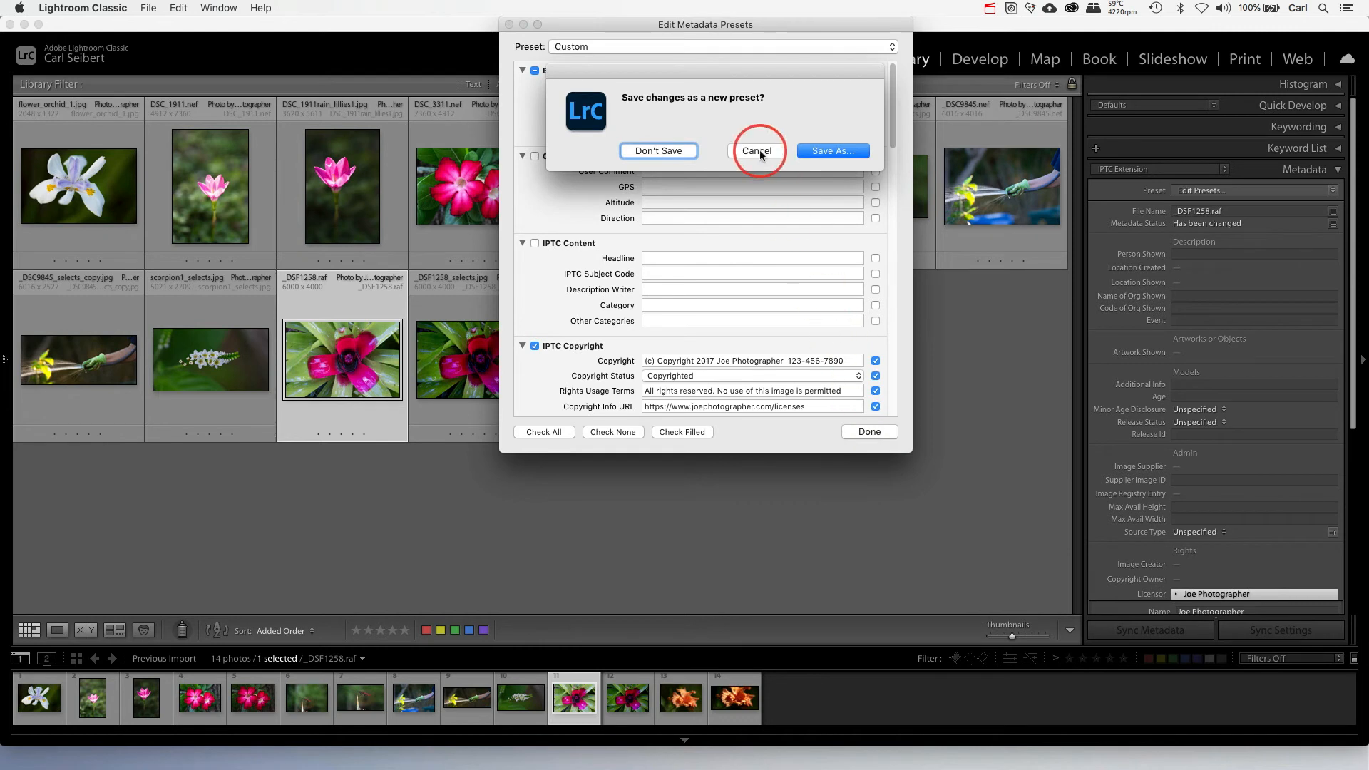
pyautogui.click(865, 433)
pyautogui.click(659, 150)
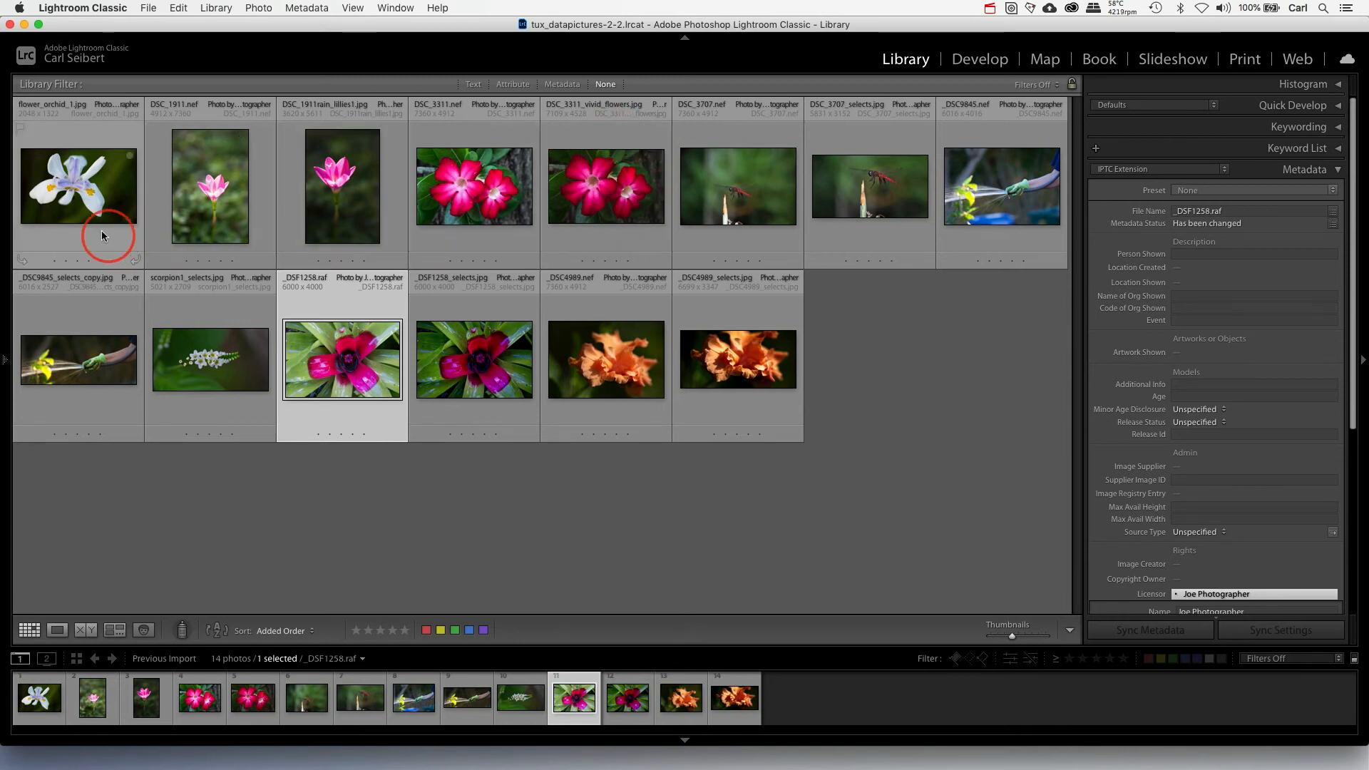
# - Select flower_orchid_1.jpg, show its IPTC metadata set and open its Description for editing
pyautogui.click(86, 216)
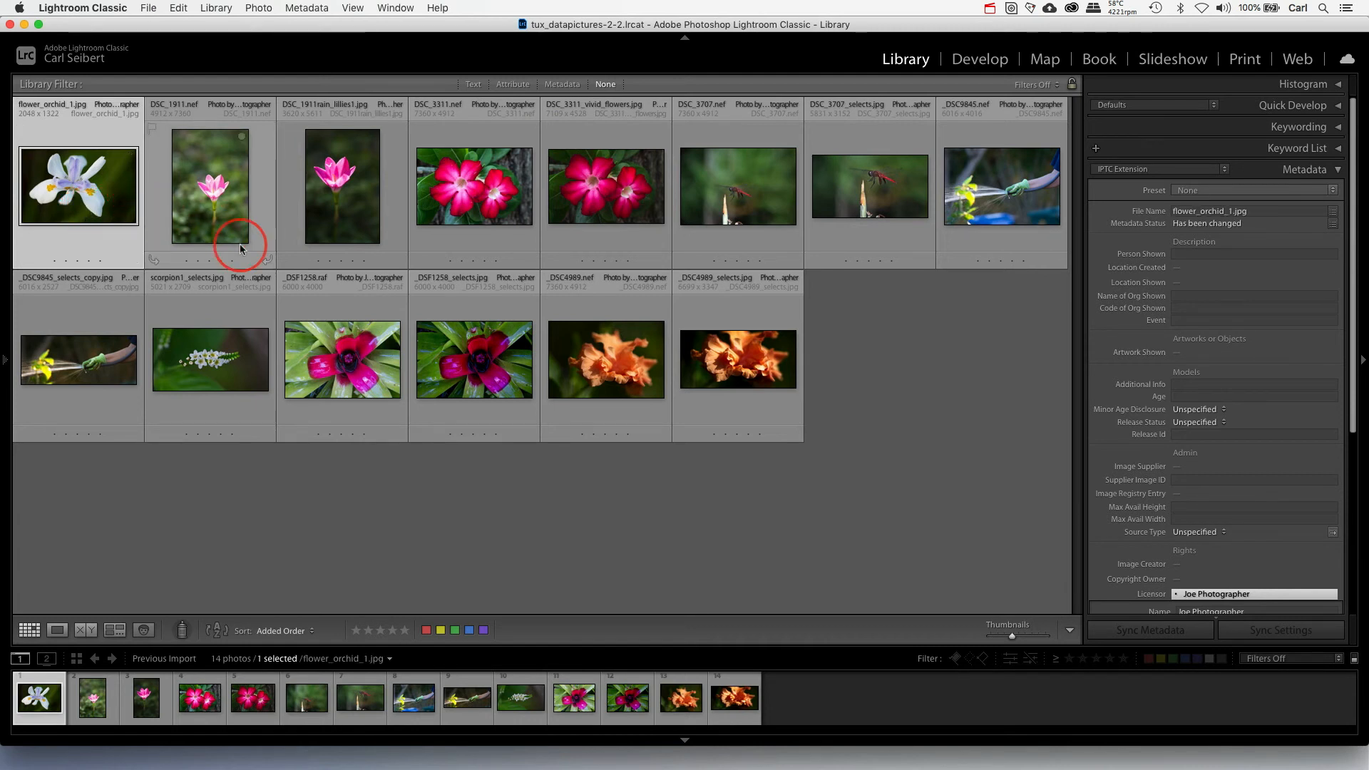
pyautogui.click(1176, 170)
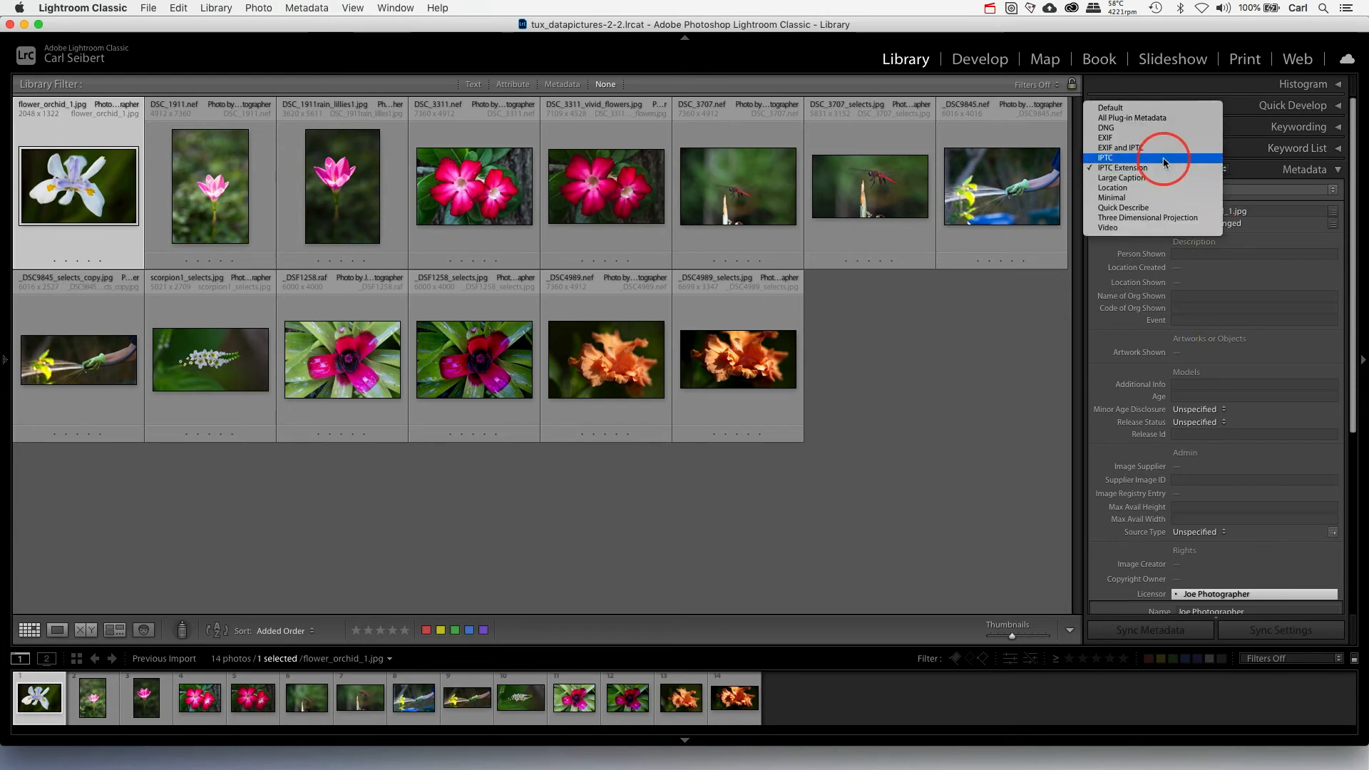
pyautogui.click(1163, 158)
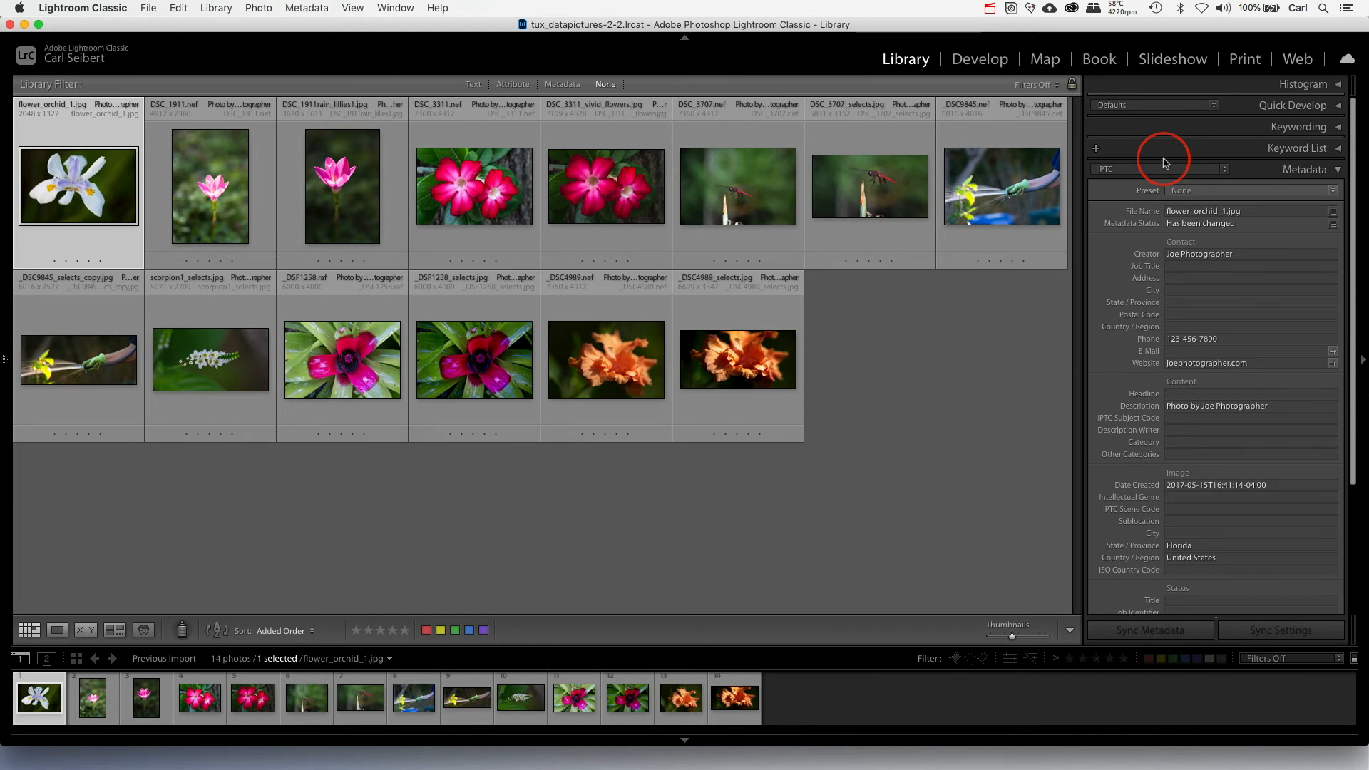
pyautogui.click(1170, 406)
pyautogui.click(1168, 406)
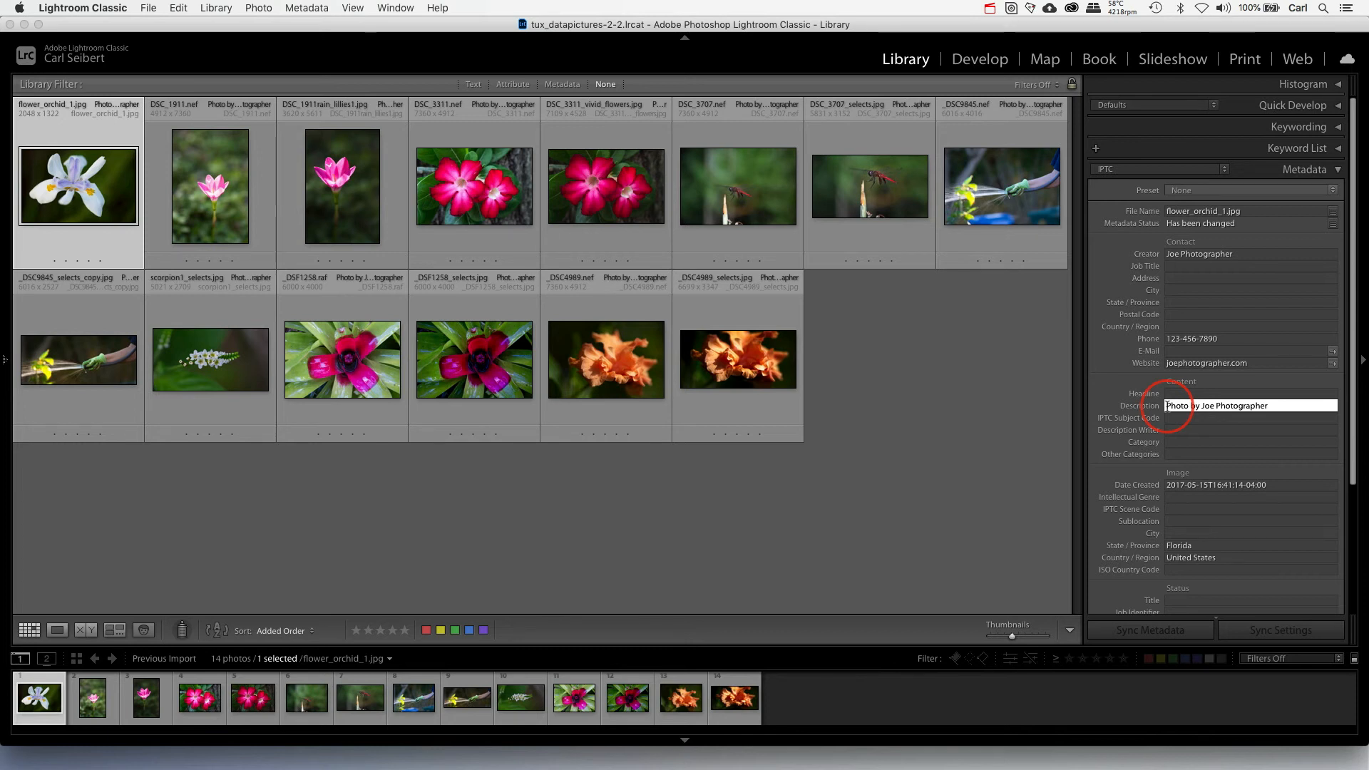
# - Show the Large Caption metadata set and insert "Orchid " in front of the existing caption of flower_orchid_1.jpg
pyautogui.click(1157, 170)
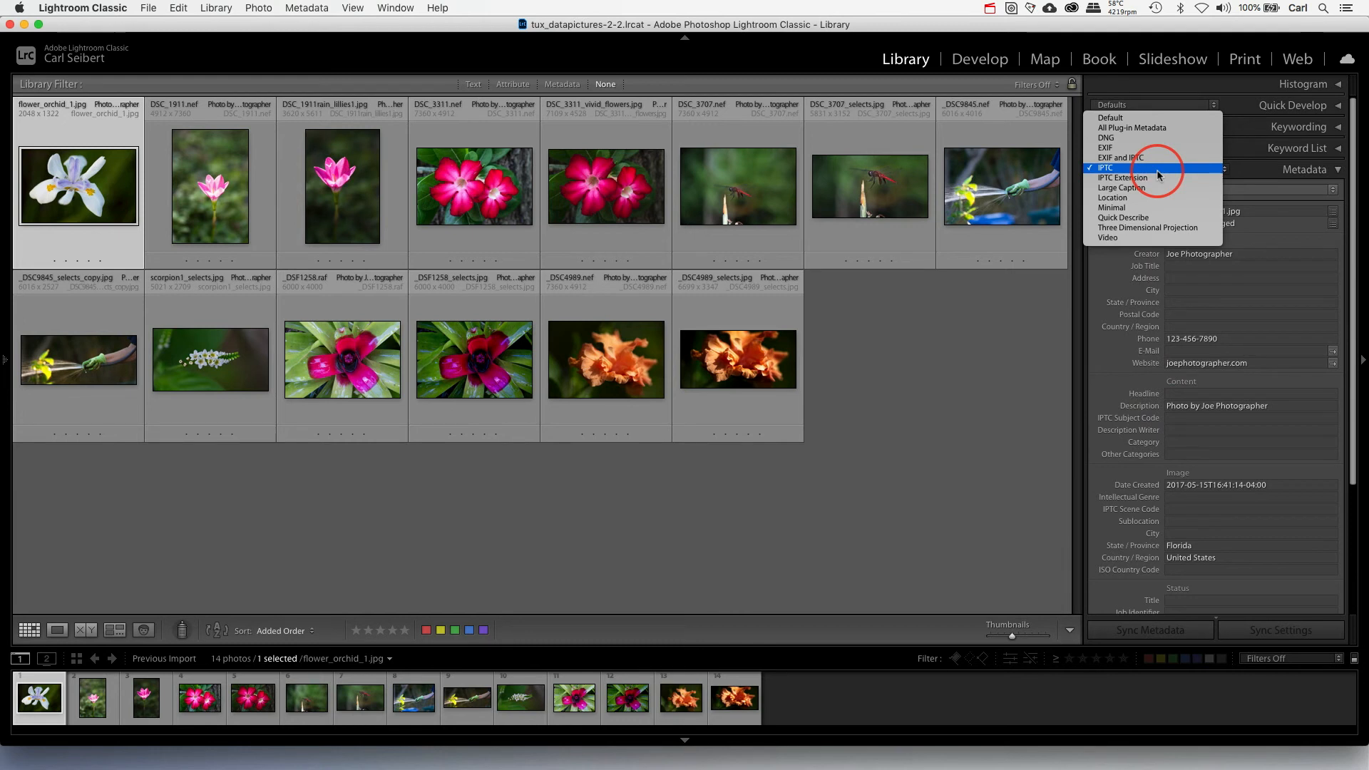
pyautogui.click(1150, 190)
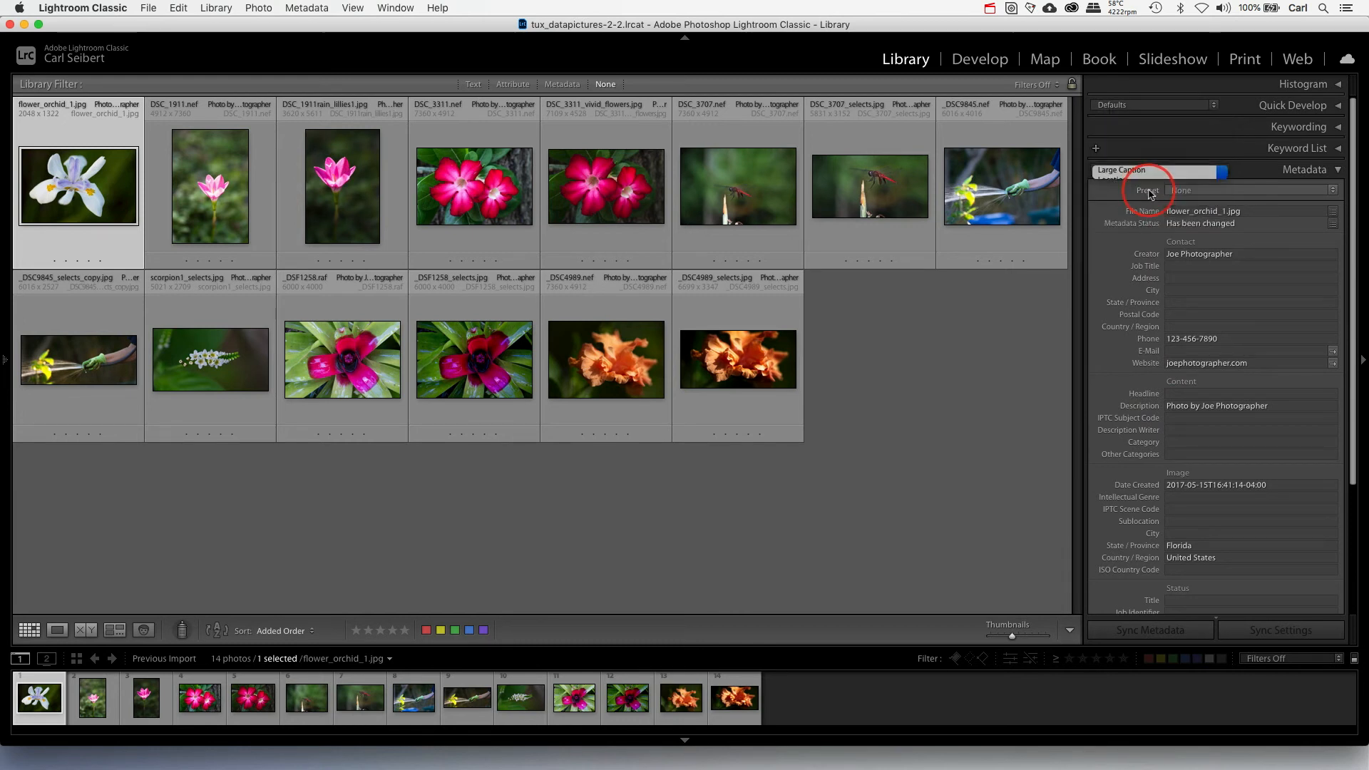
pyautogui.click(1172, 232)
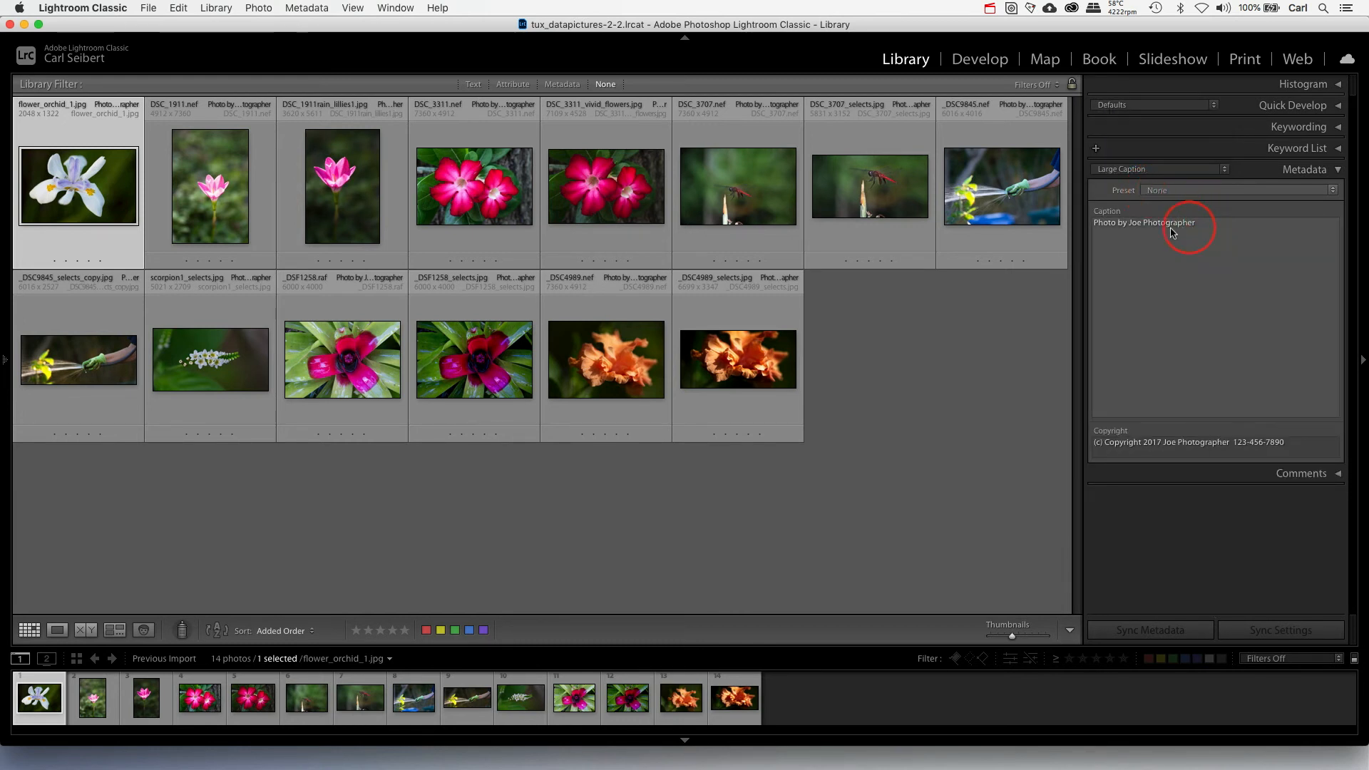
pyautogui.click(1096, 223)
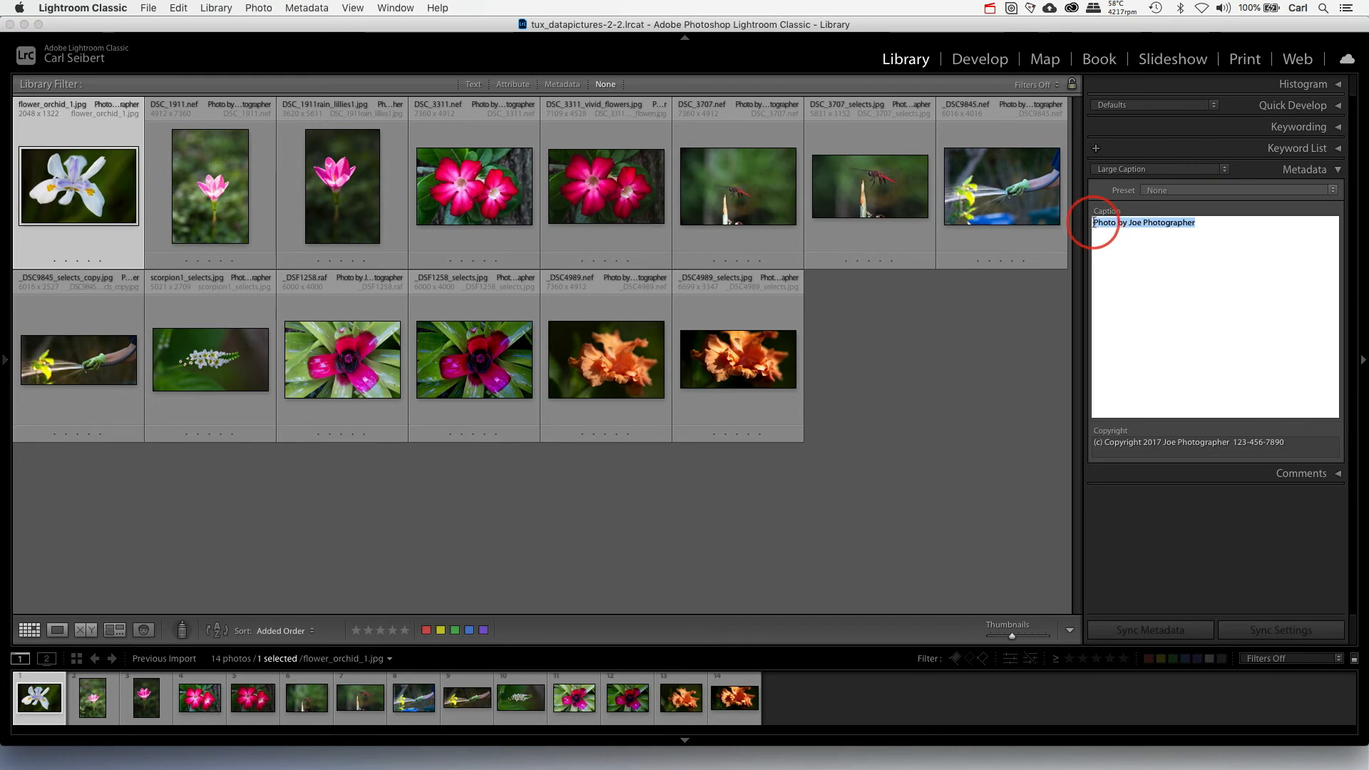
pyautogui.click(1095, 223)
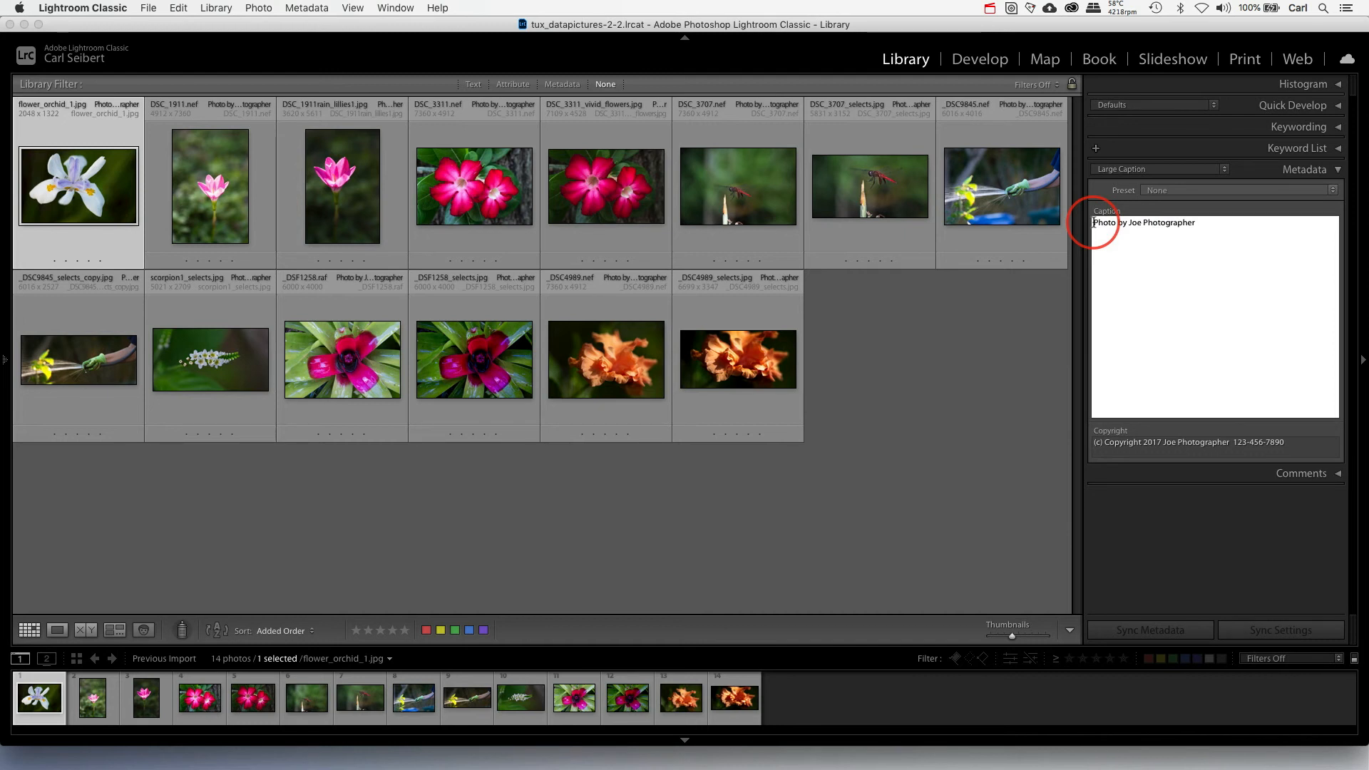
pyautogui.write('Orchid')
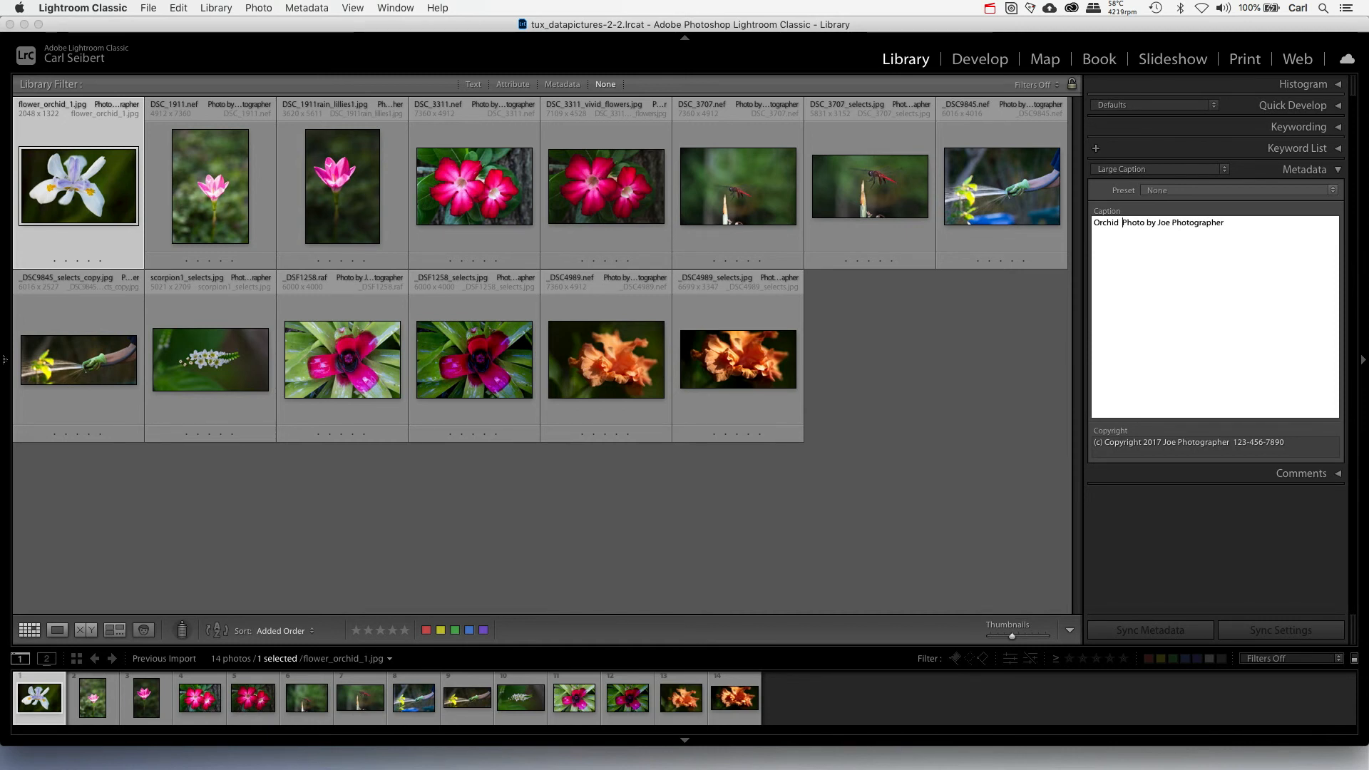
# - Select DSC_1911.nef and DSC_1911rain_lillies1.jpg together and insert "Rain lillies bloom after a shower. " in front of their existing caption
pyautogui.click(208, 194)
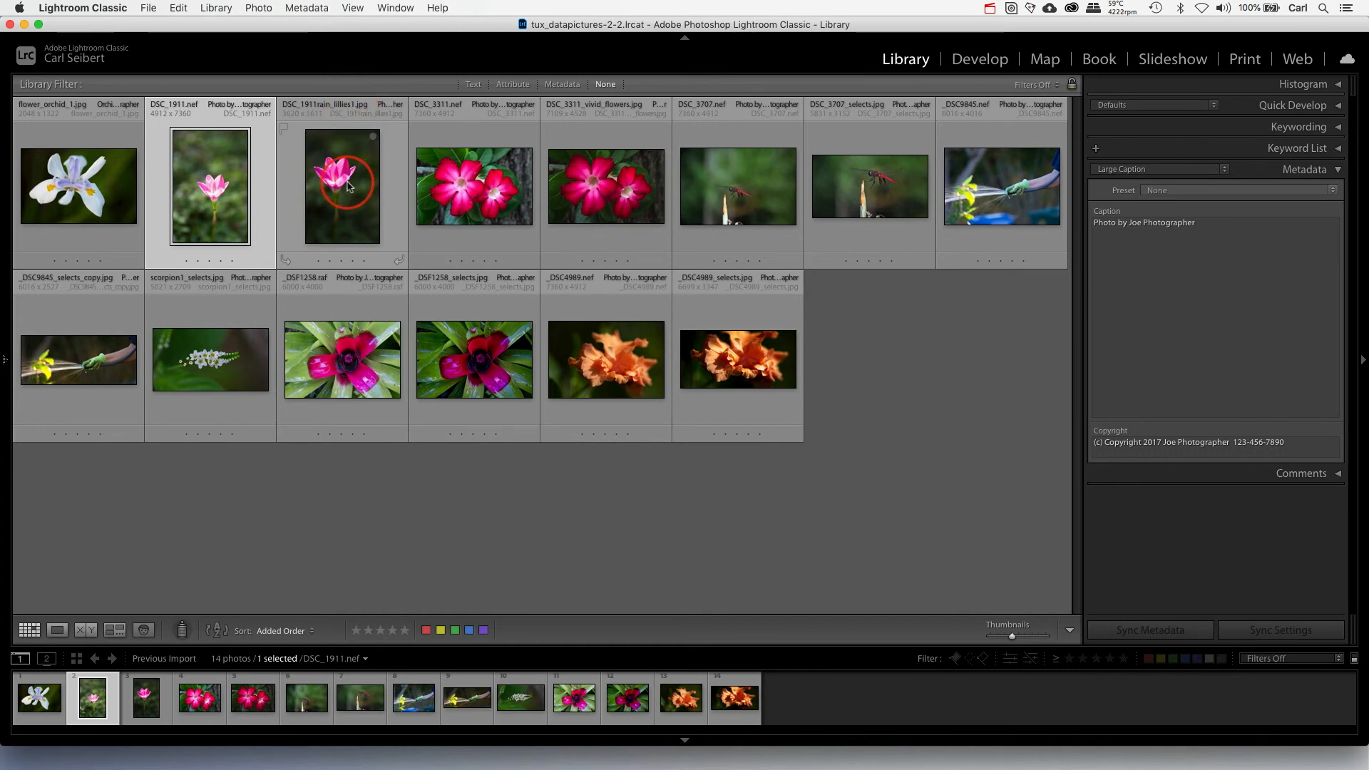
pyautogui.moveTo(348, 187)
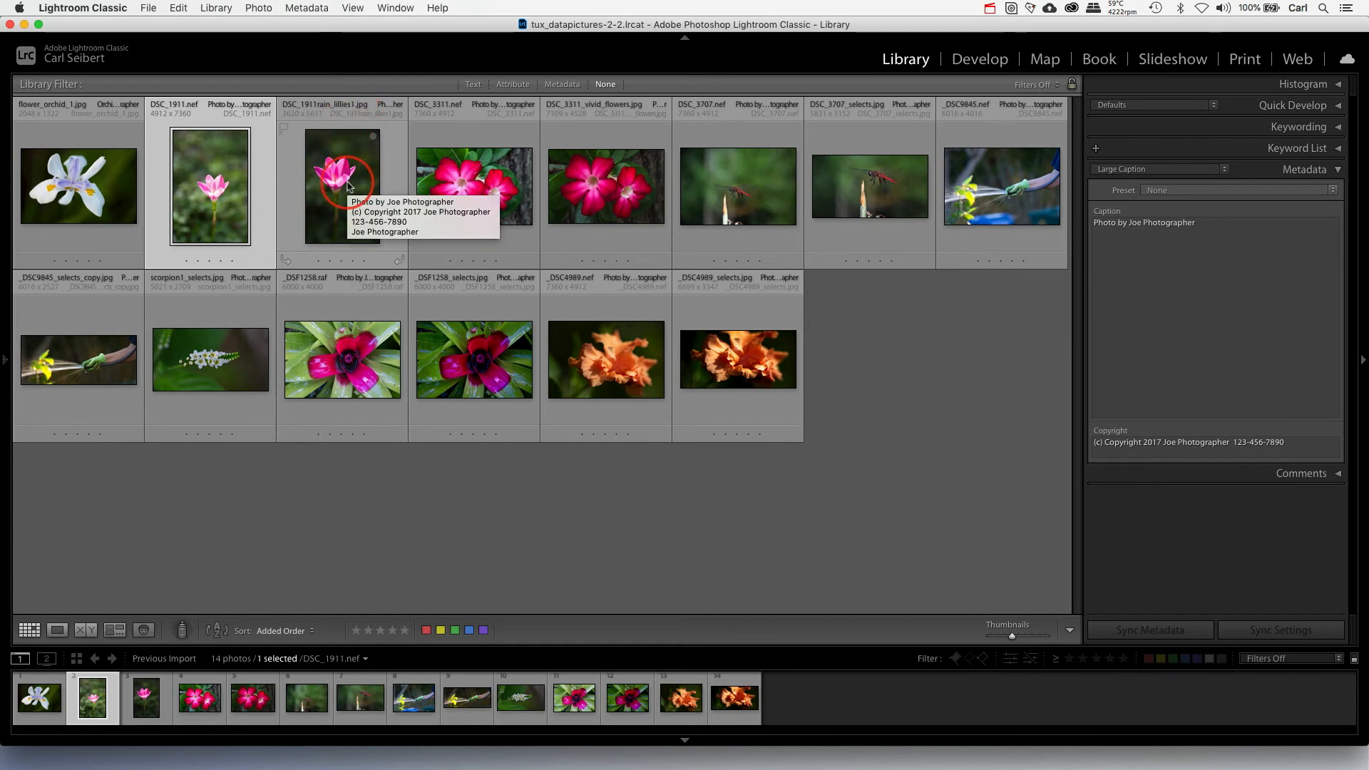
pyautogui.keyDown('super'); pyautogui.click(348, 187); pyautogui.keyUp('super')
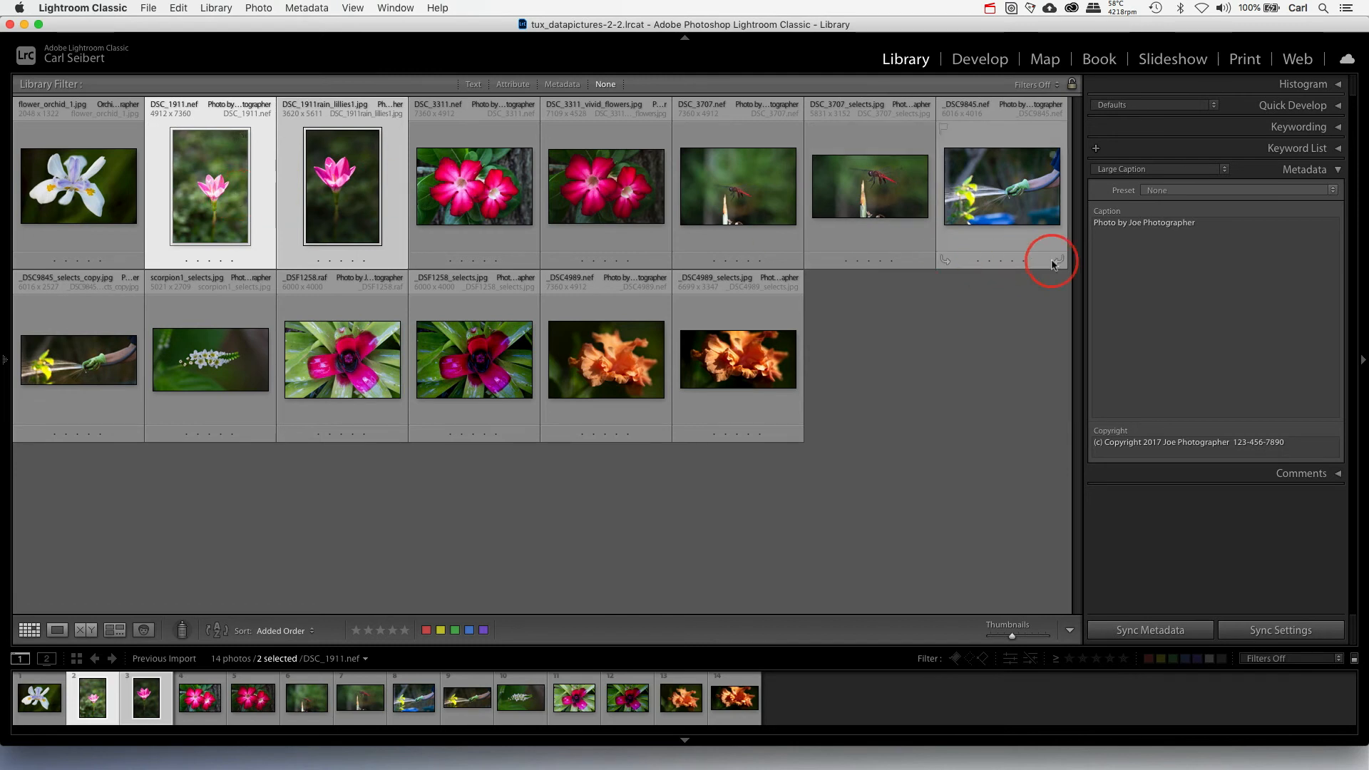
pyautogui.click(1097, 227)
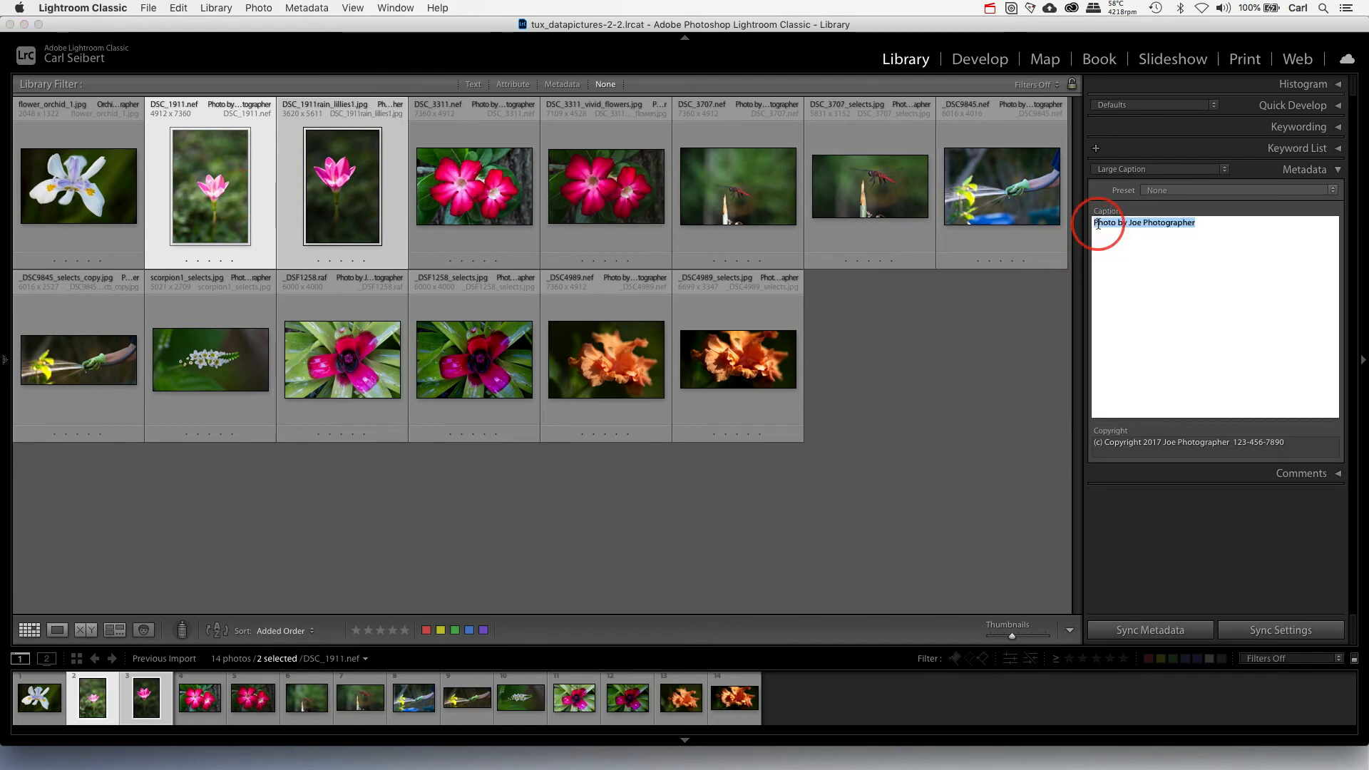
pyautogui.click(1099, 226)
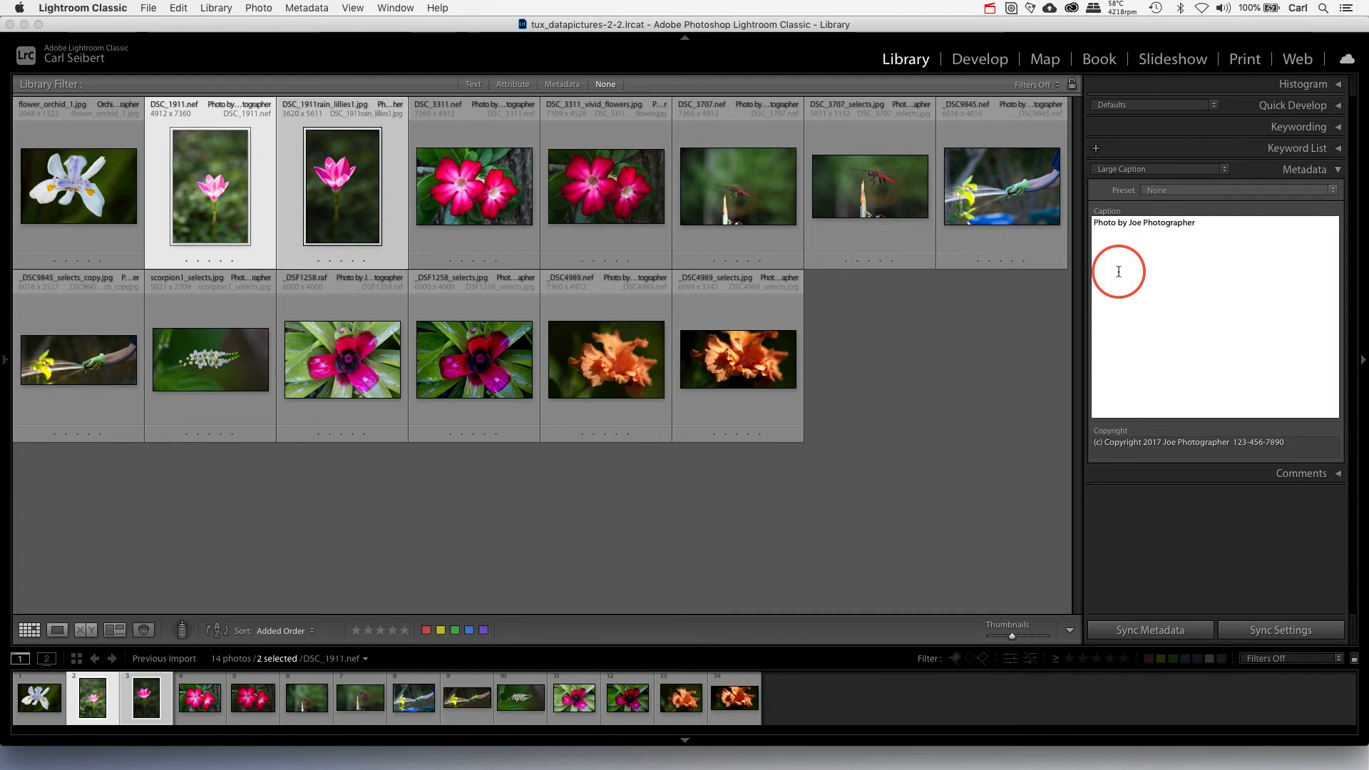
pyautogui.write('Rain ')
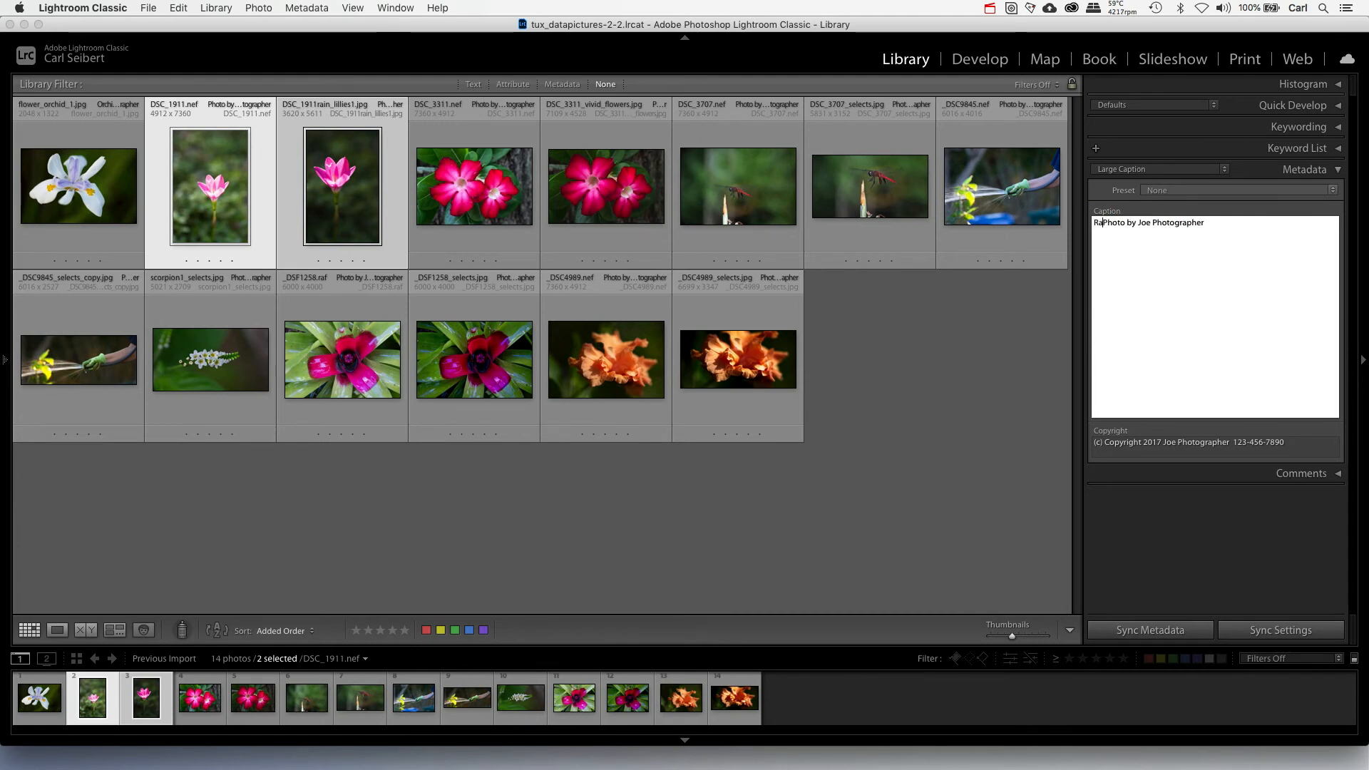
pyautogui.write('lillies blo')
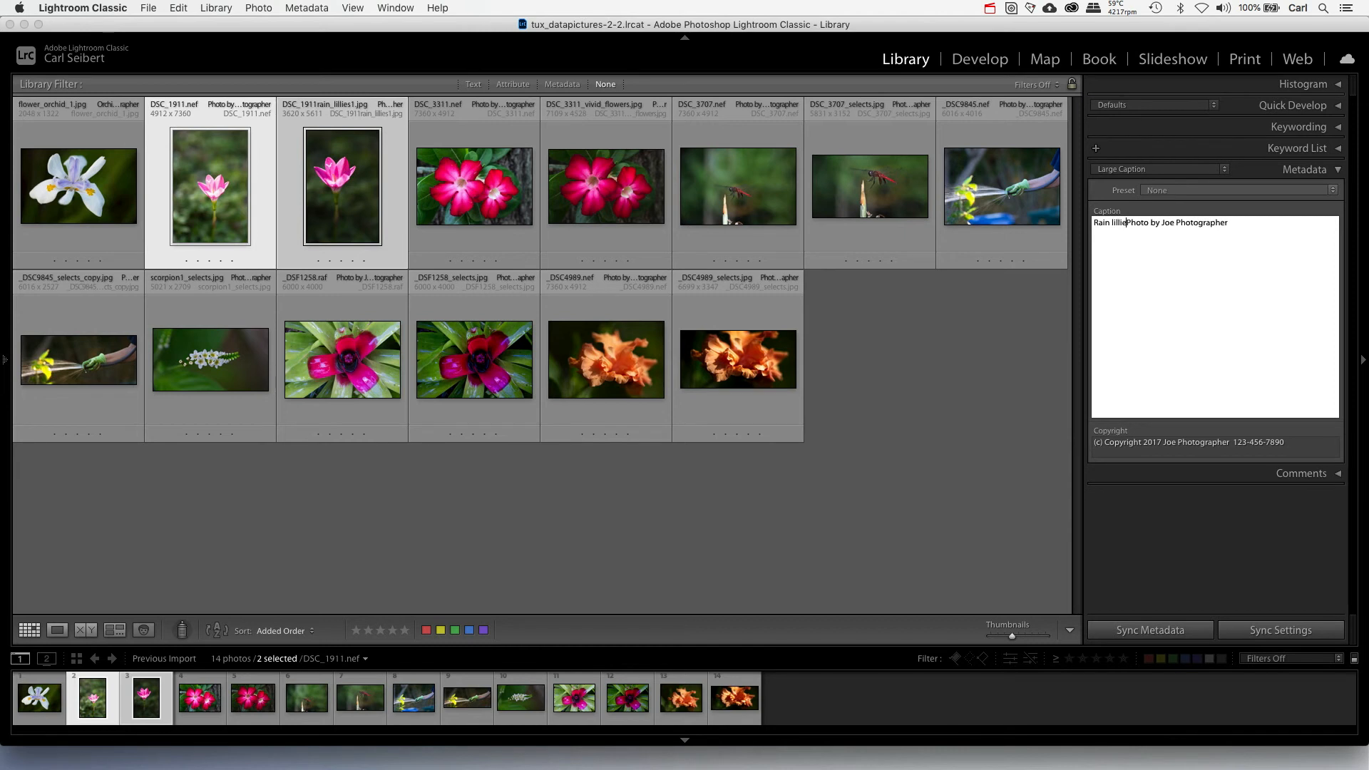
pyautogui.write('om after')
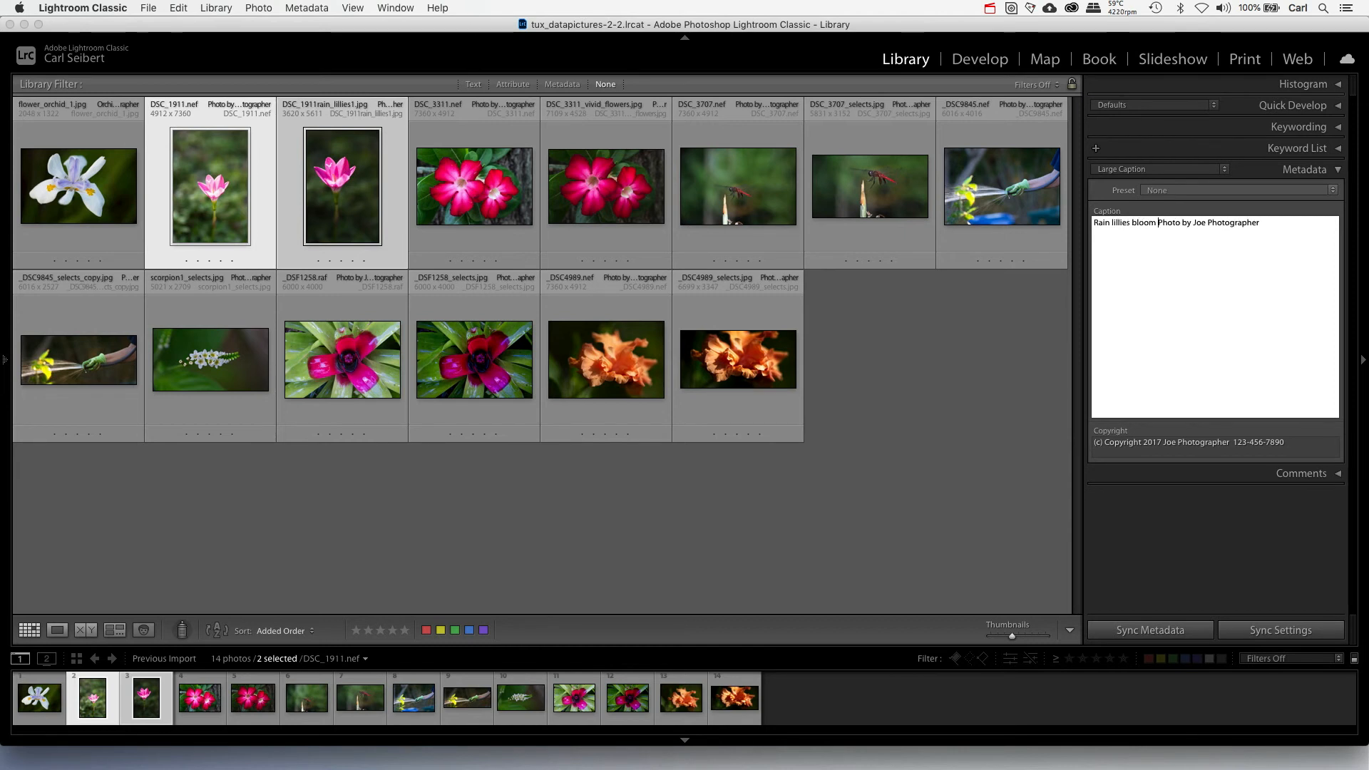
pyautogui.write(' a shower.')
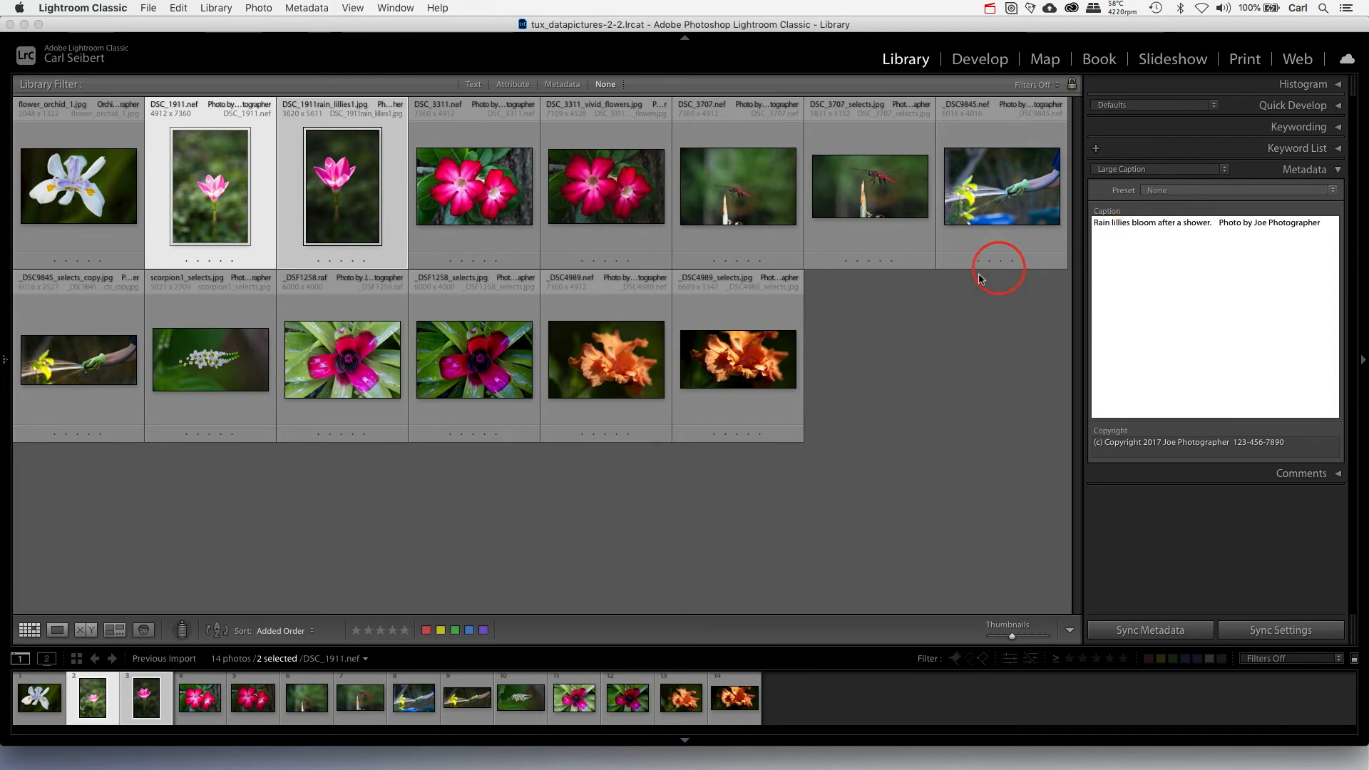
# - Select DSC_3311.nef and DSC_3311_vivid_flowers.jpg, view the vivid flowers photo enlarged, and return to the thumbnail grid
pyautogui.click(492, 196)
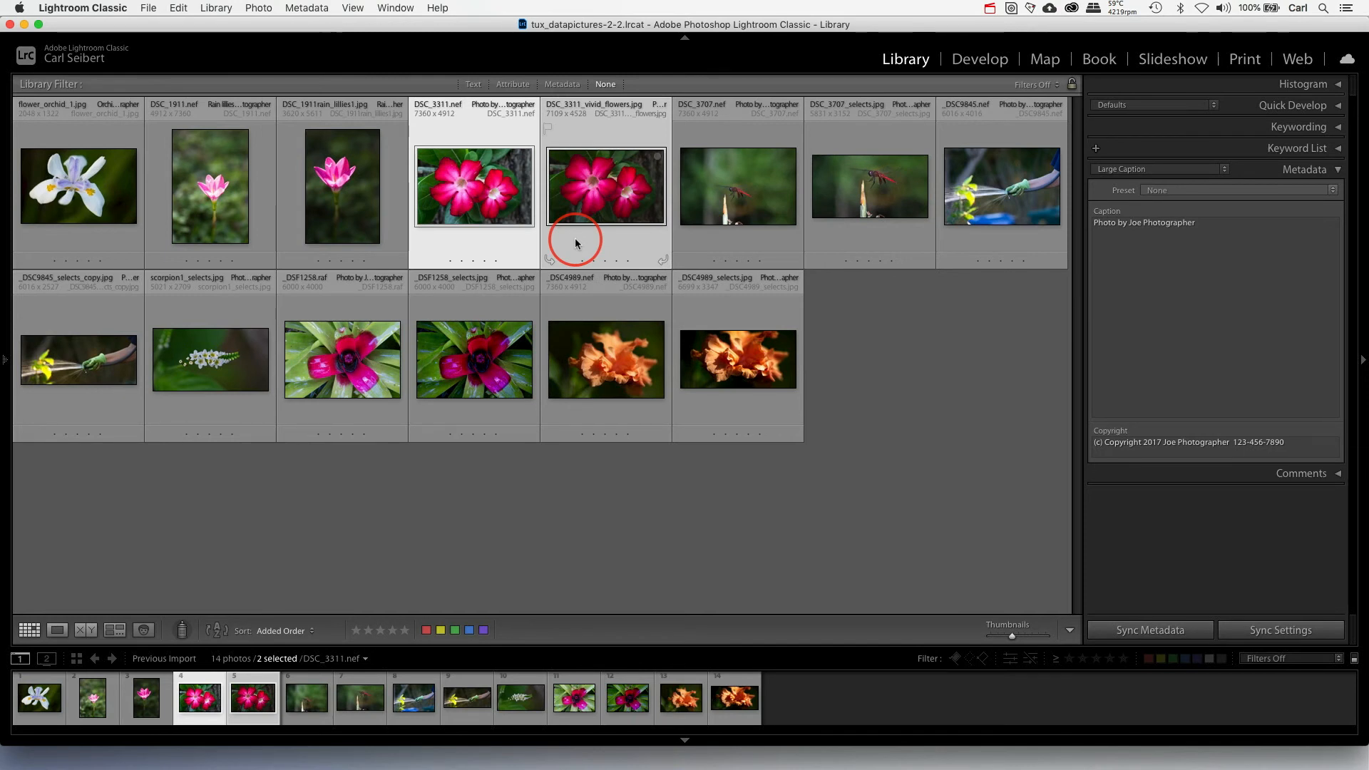
pyautogui.click(605, 204)
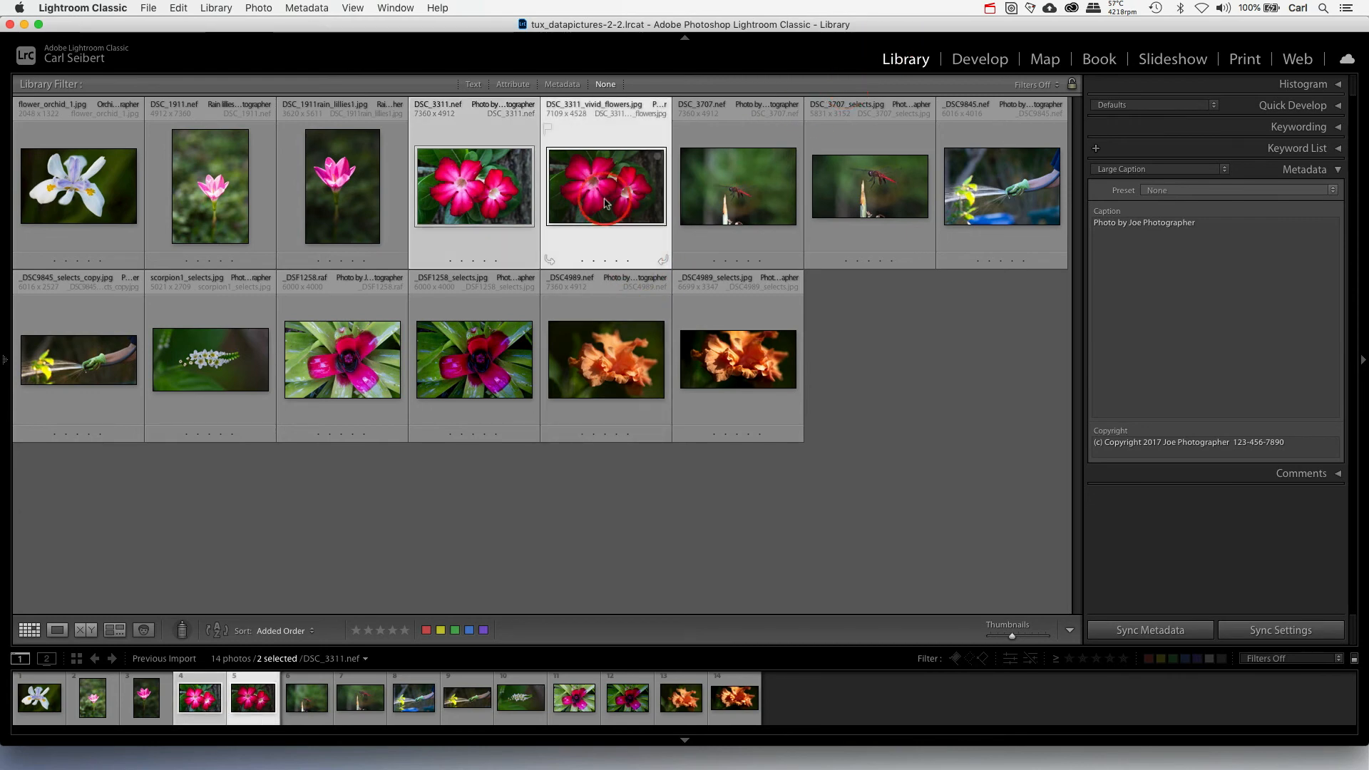
pyautogui.doubleClick(605, 204)
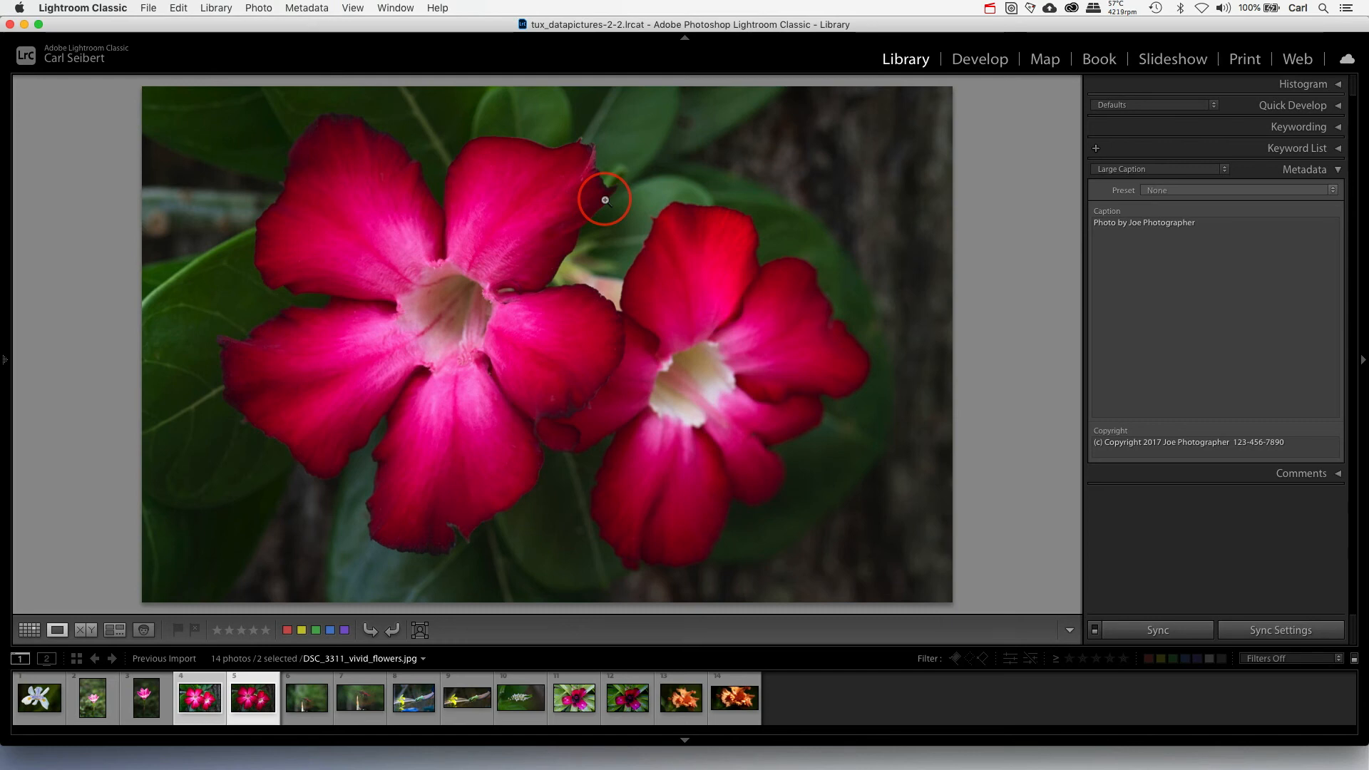
pyautogui.press('g')
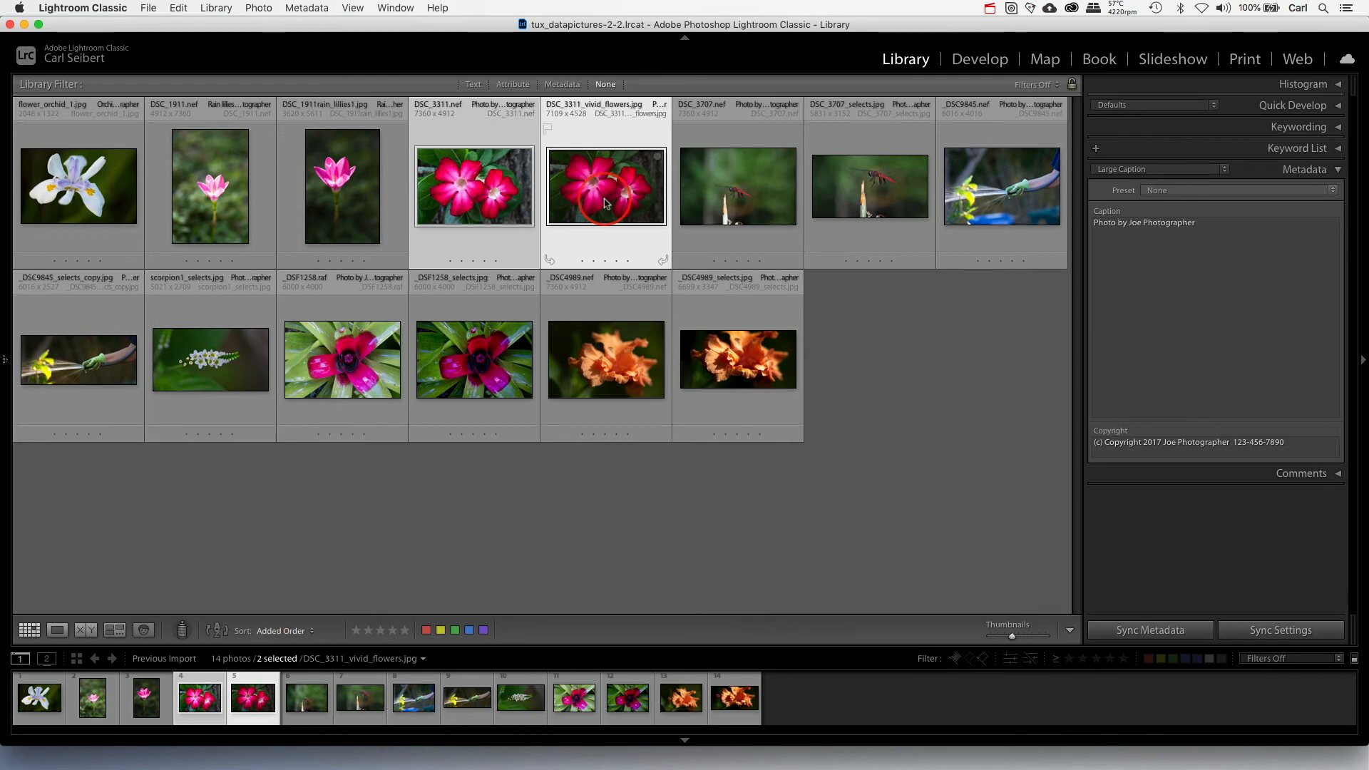
pyautogui.moveTo(623, 221)
# - Select all photos in the grid and save their metadata to the files
pyautogui.click(717, 318)
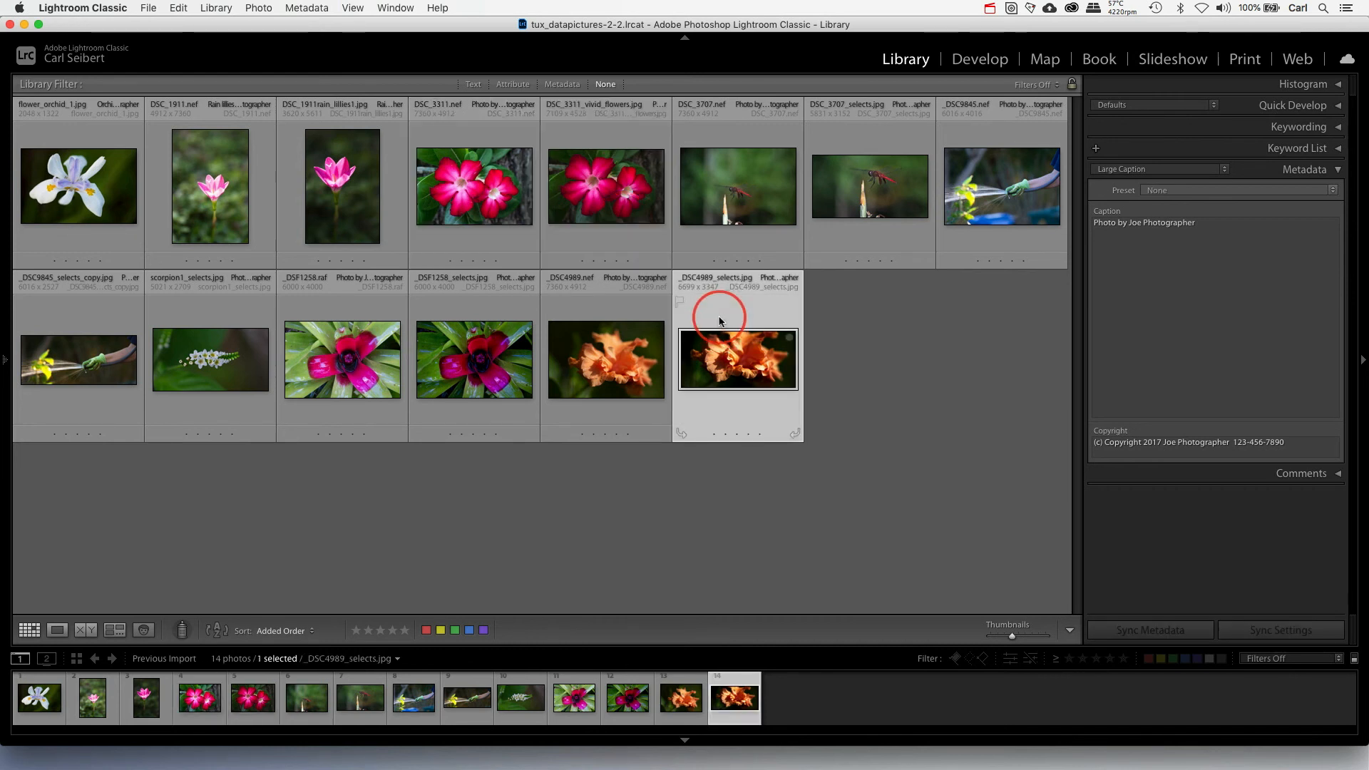
pyautogui.press('super+a')
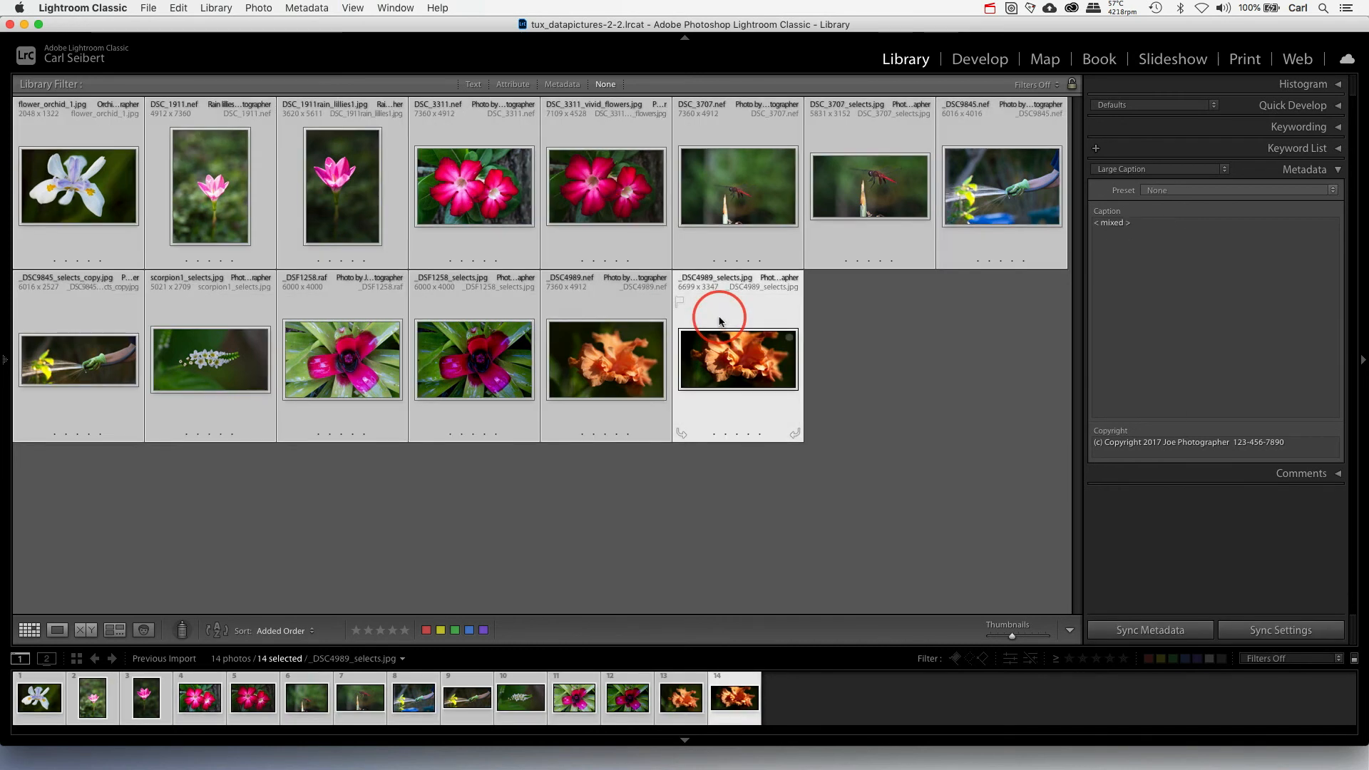
pyautogui.click(308, 8)
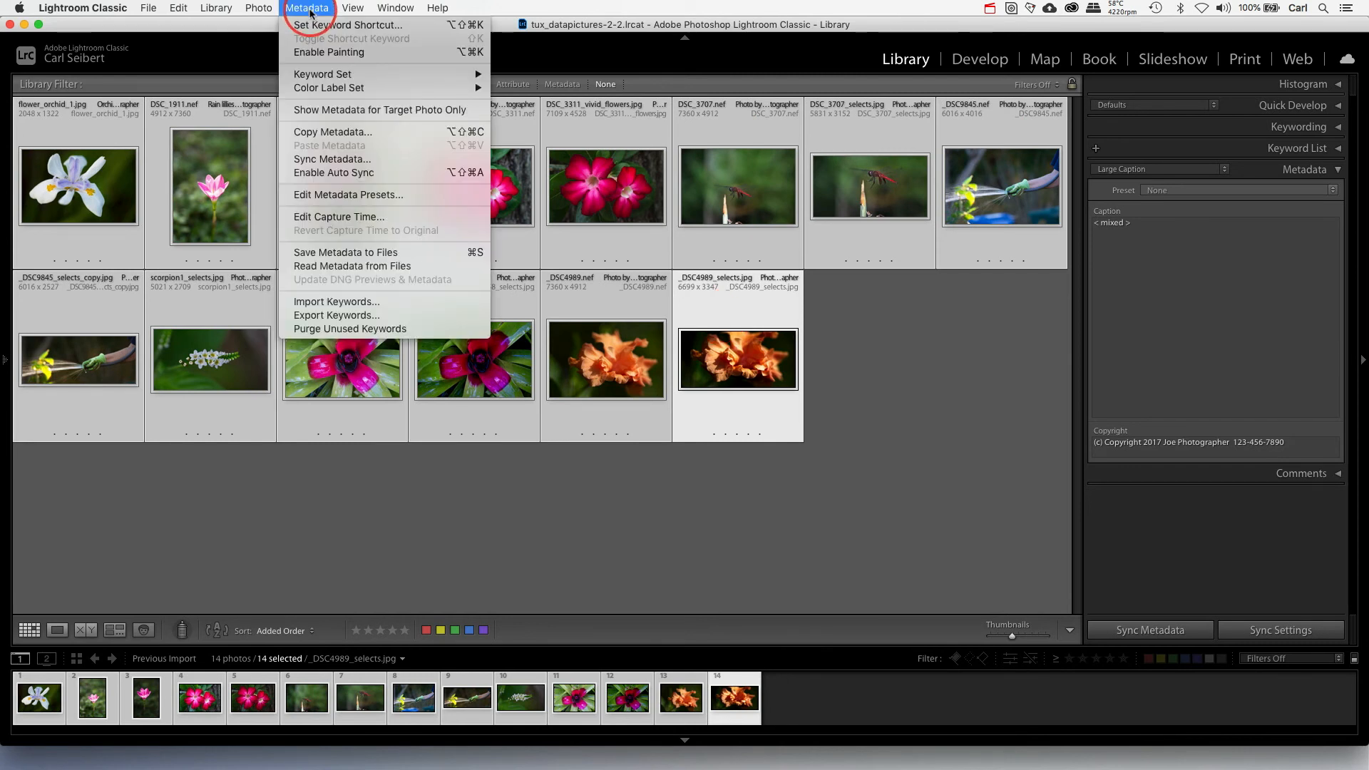
pyautogui.click(330, 254)
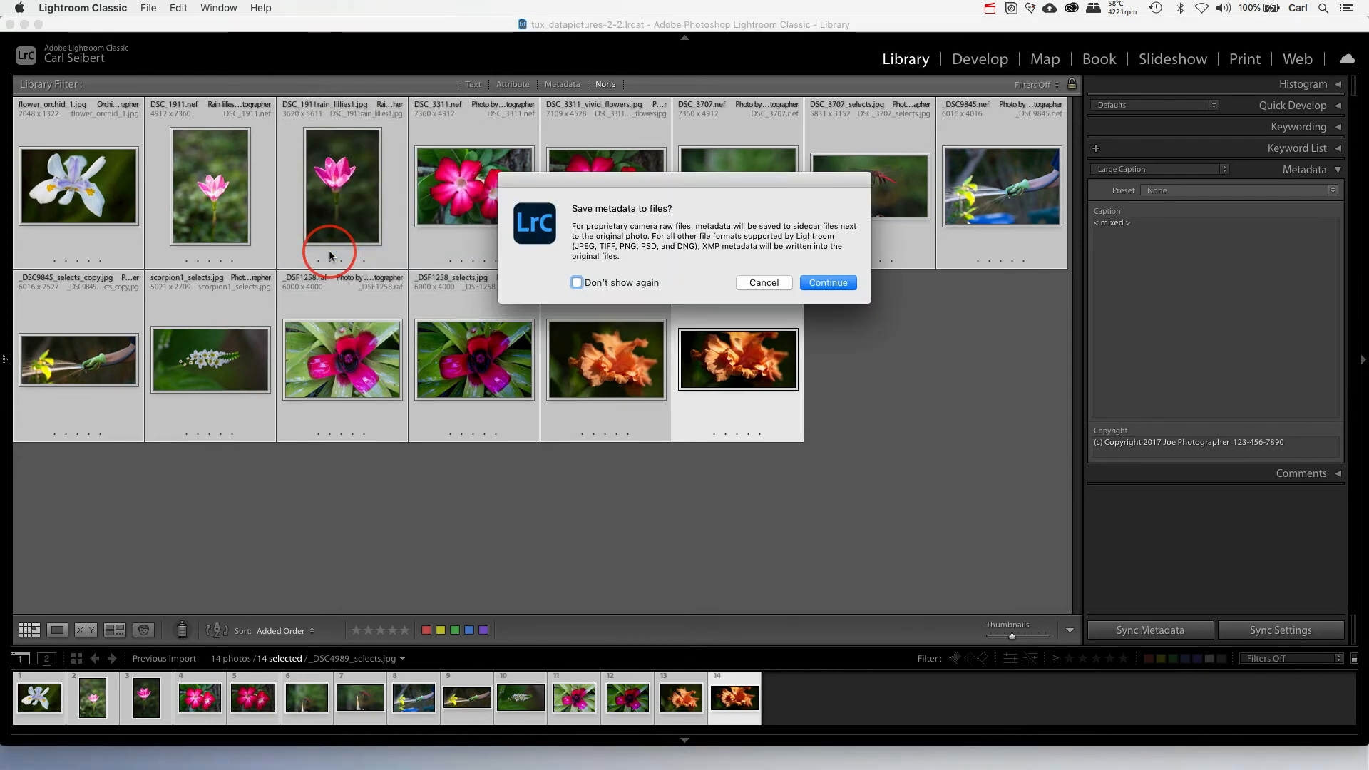
pyautogui.click(823, 283)
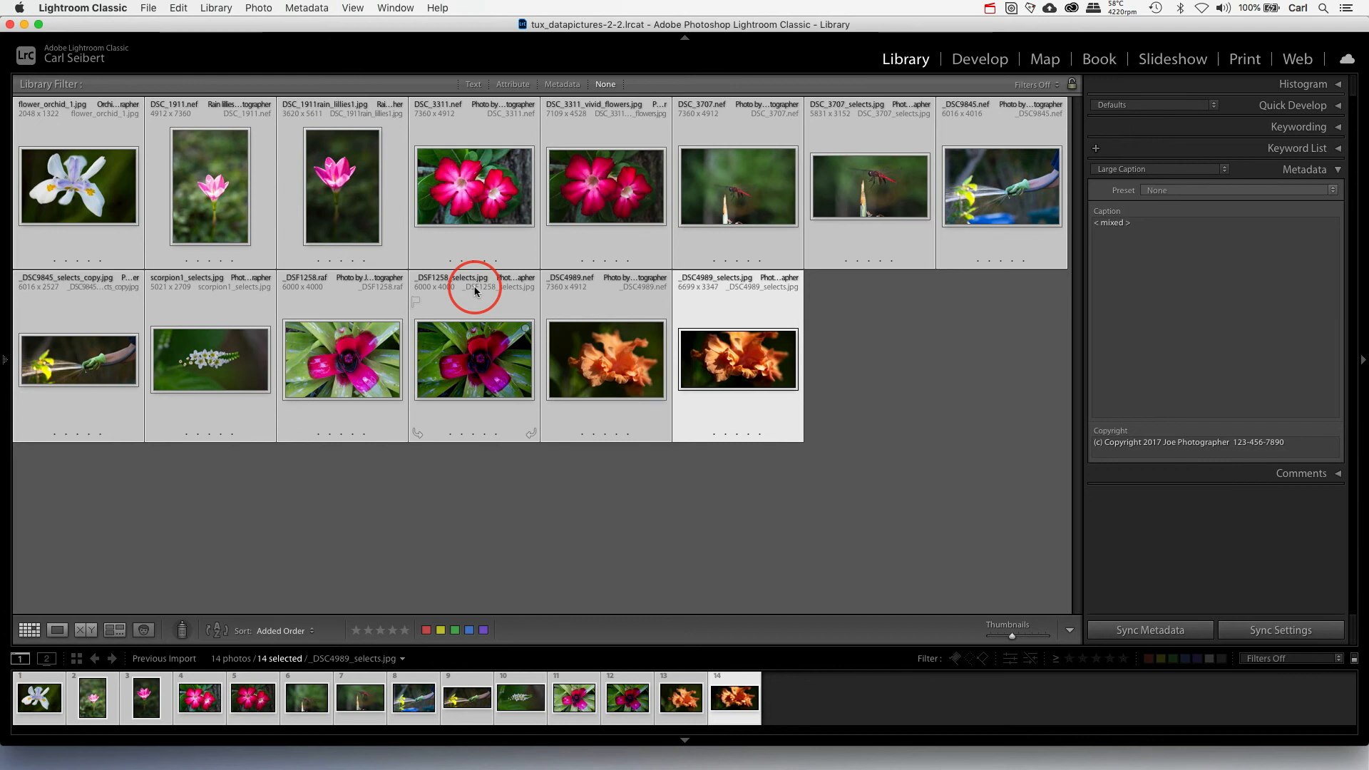
# - Switch the active photo between DSC_3311.nef and _DSF1258.raf within the full selection, and view the info summary of DSC_3311_vivid_flowers.jpg
pyautogui.click(453, 155)
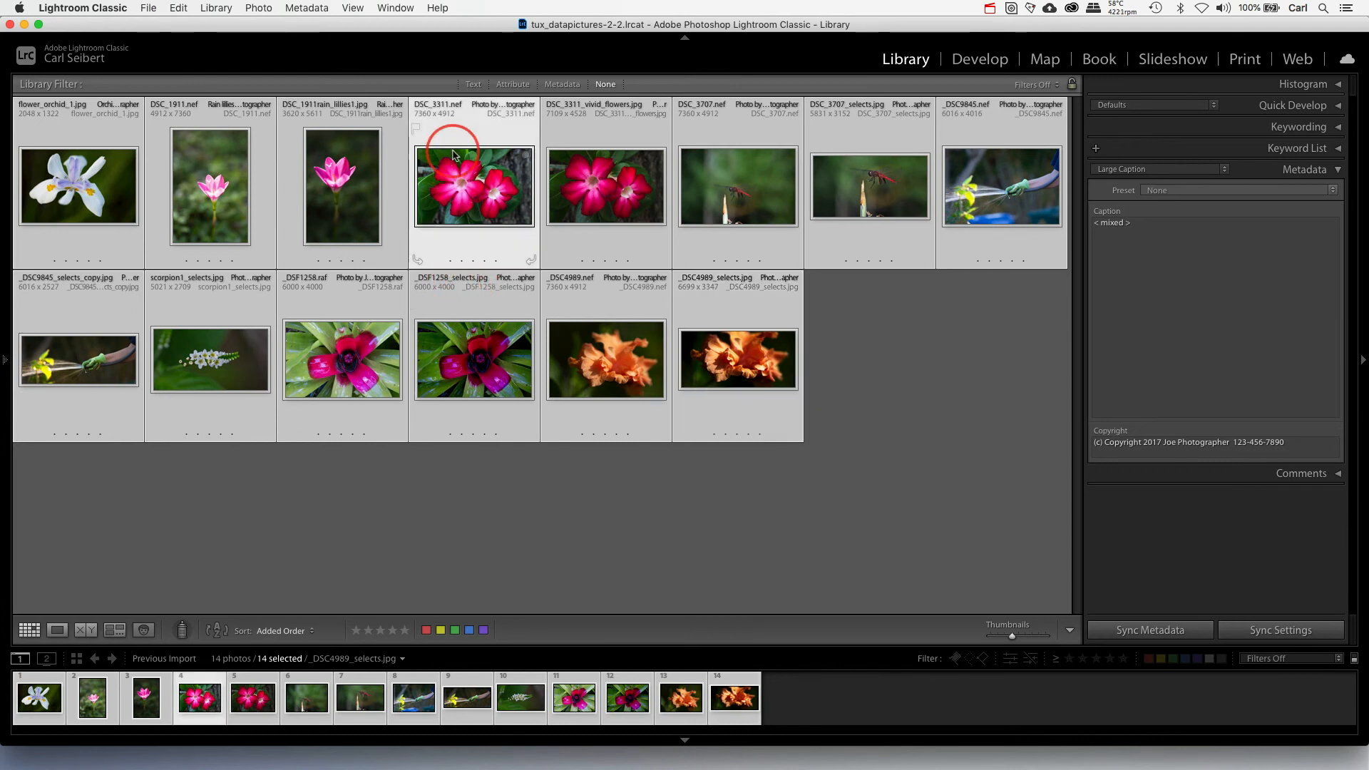
pyautogui.click(371, 316)
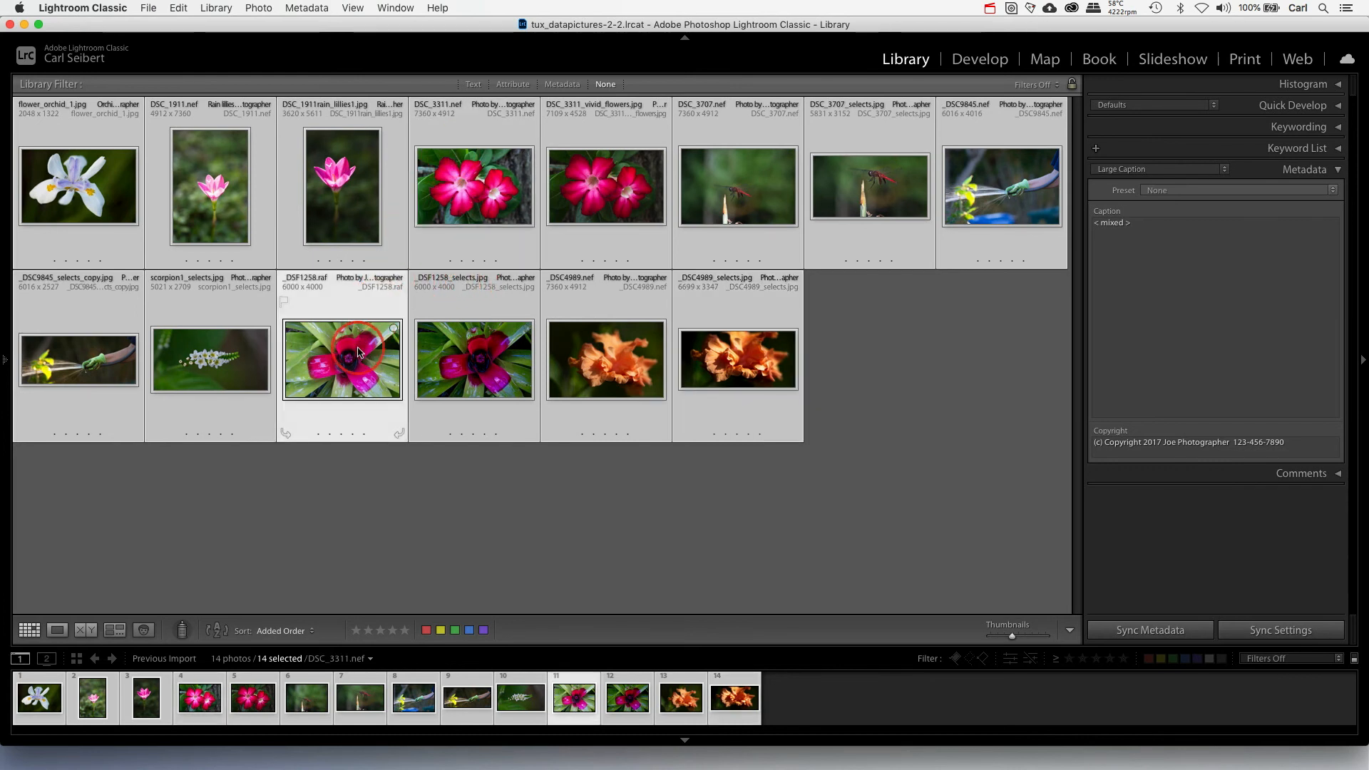
pyautogui.click(463, 184)
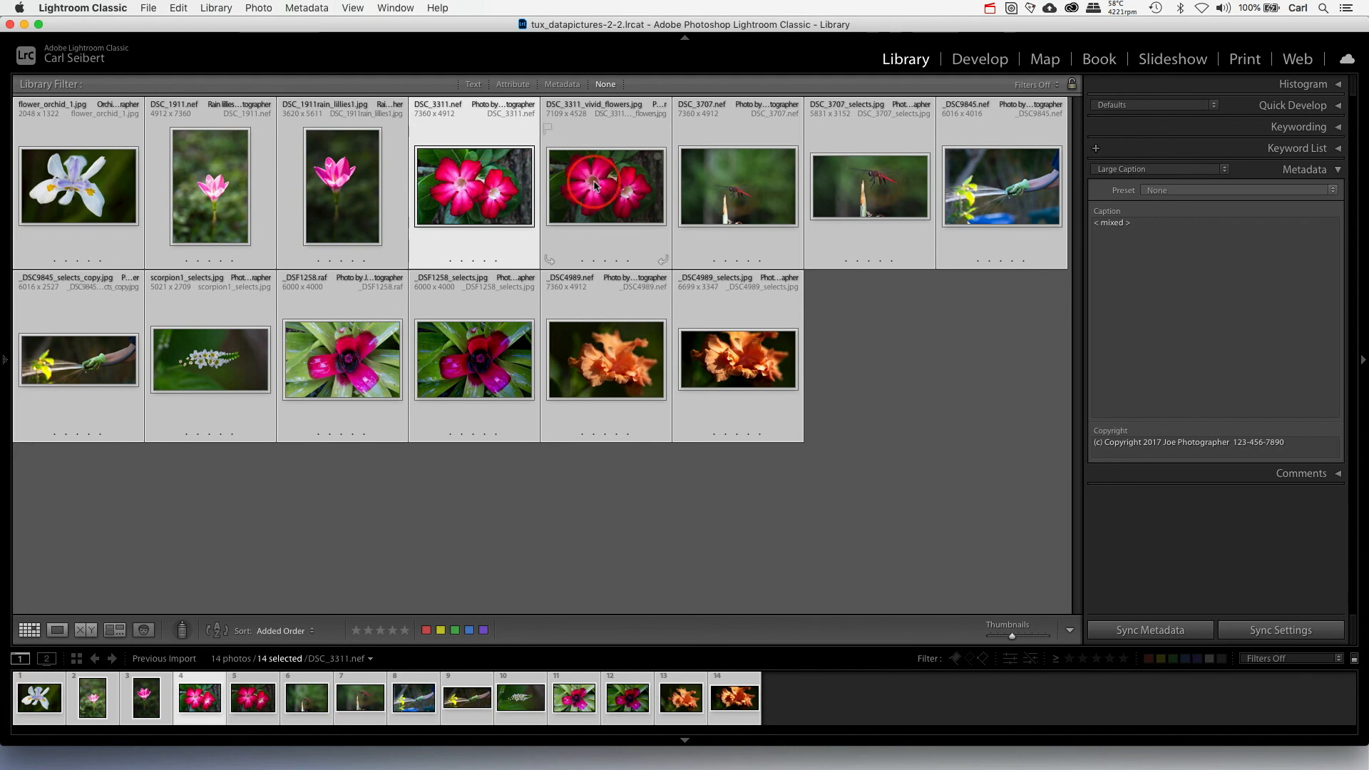
pyautogui.moveTo(594, 185)
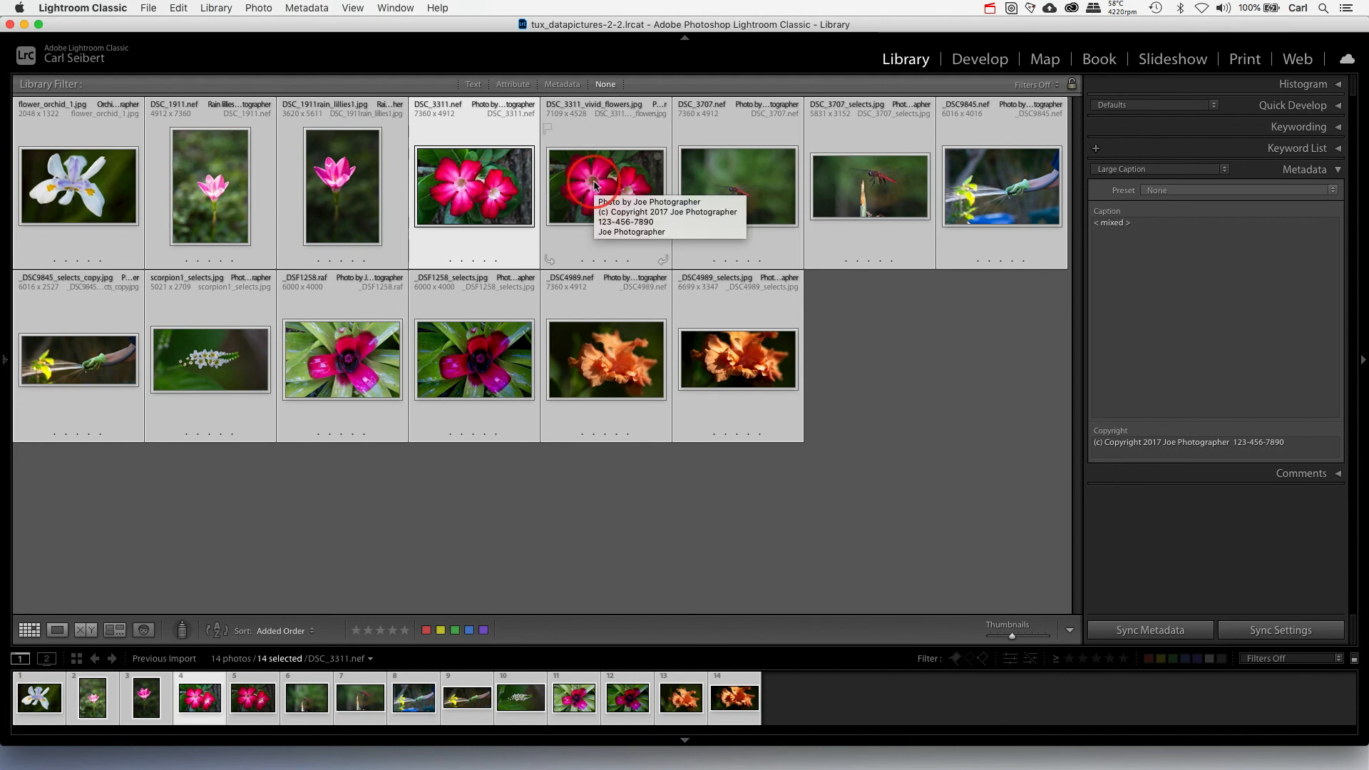